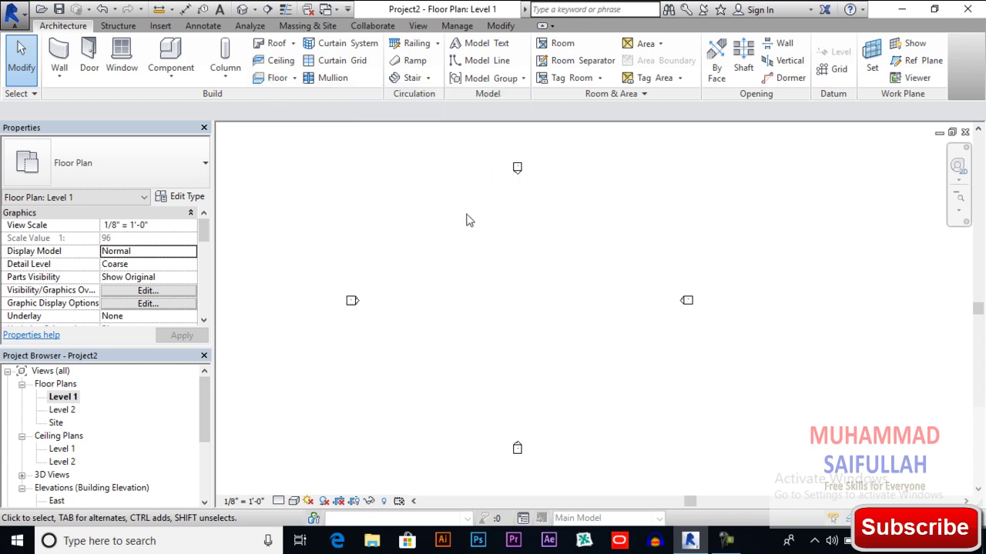
Draw a 44' × 40' rectangle of Generic - 8" walls on Level 1 rising to Level 2
{"action": "middle_click_drag", "start_coordinate": [526, 235], "coordinate": [537, 278]}
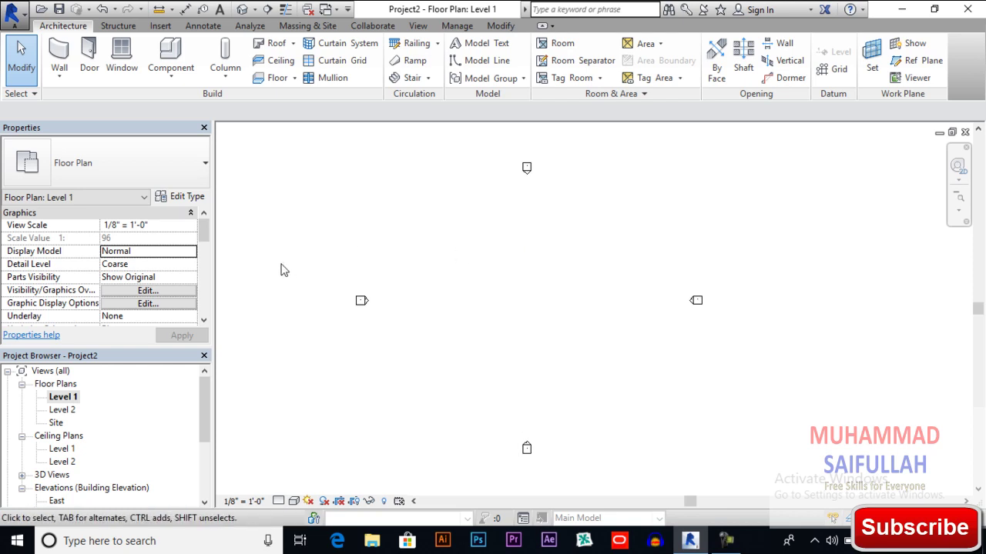
{"action": "left_click", "coordinate": [64, 82]}
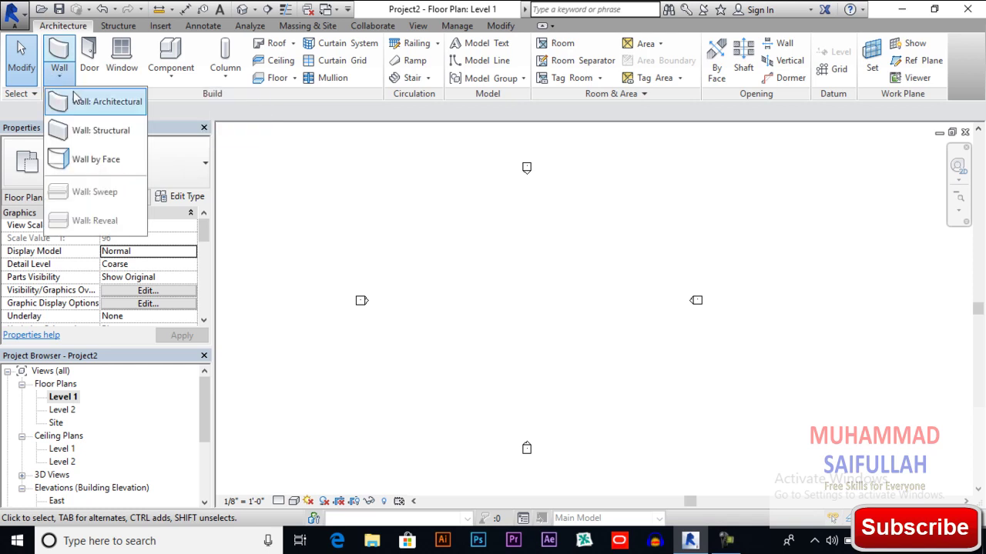
{"action": "left_click", "coordinate": [86, 101]}
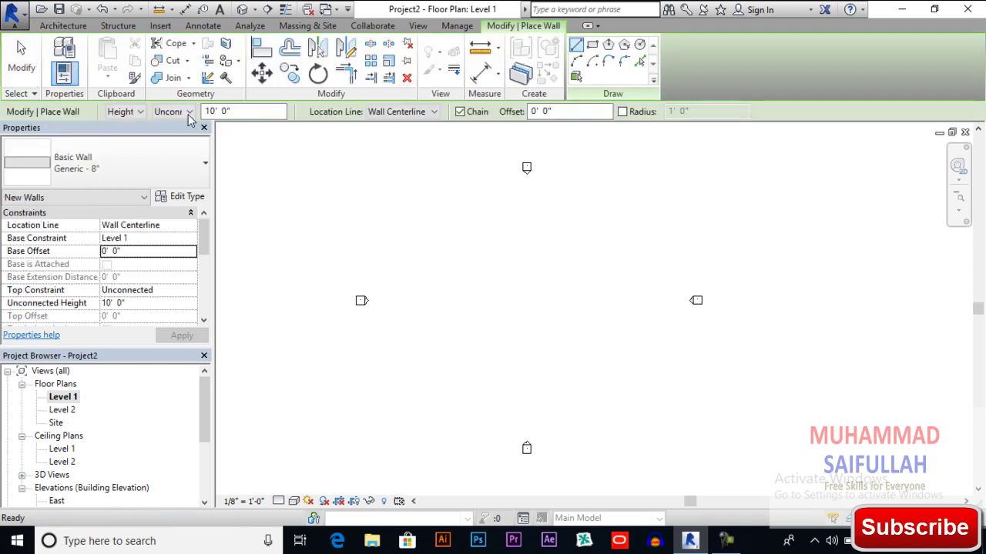
{"action": "left_click", "coordinate": [188, 111]}
{"action": "left_click", "coordinate": [170, 136]}
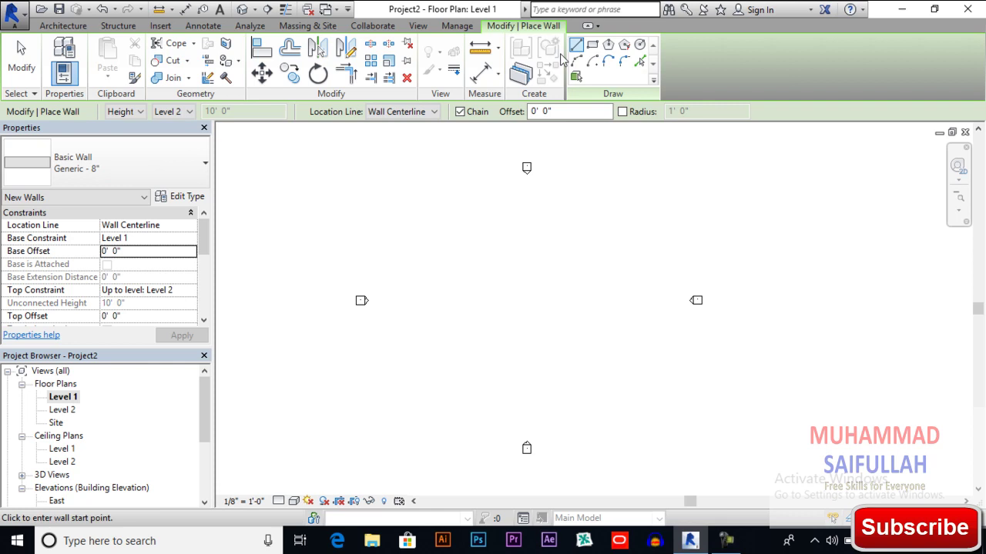
{"action": "left_click", "coordinate": [592, 45]}
{"action": "left_click", "coordinate": [458, 231]}
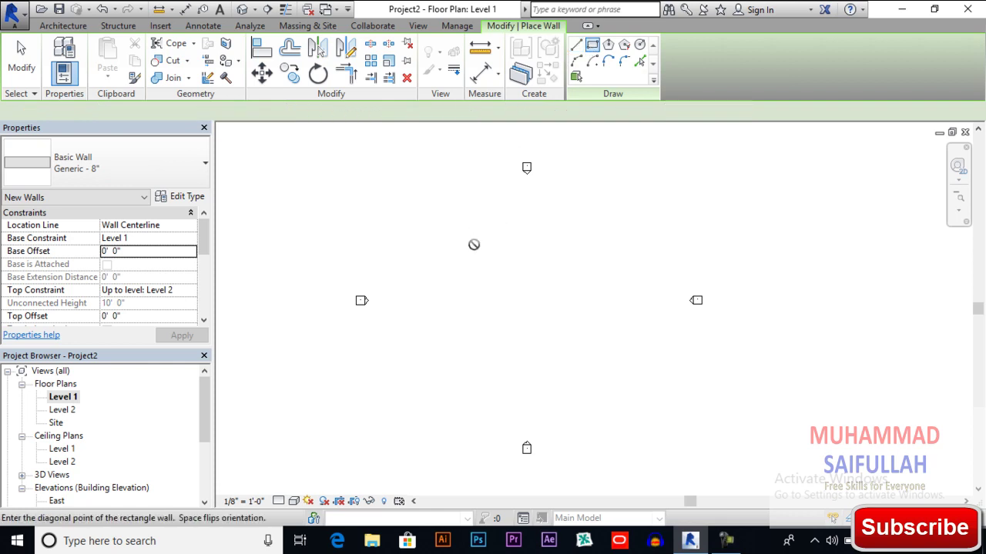
{"action": "left_click", "coordinate": [548, 308]}
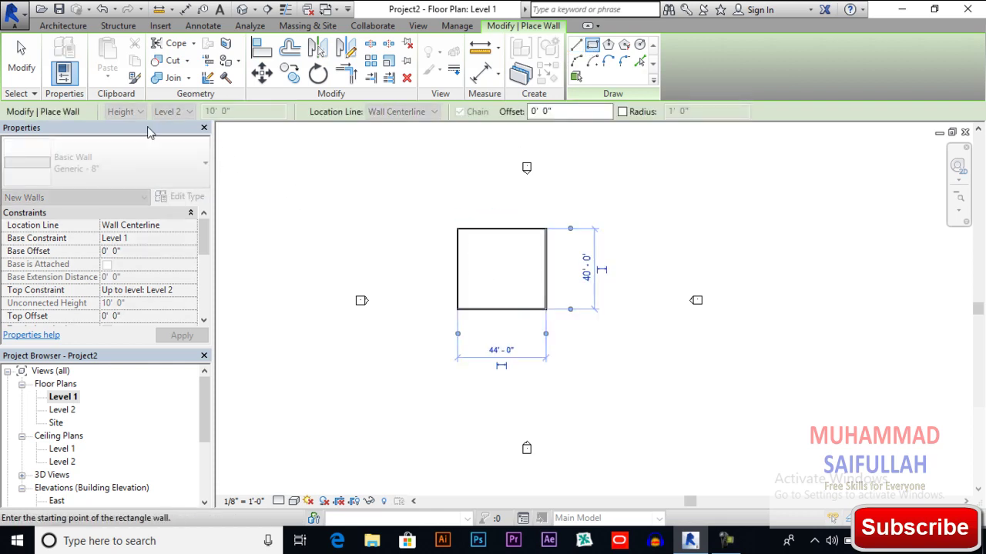
{"action": "key", "text": "Escape"}
{"action": "key", "text": "Escape"}
Move all four walls down and to the right, then recentre the plan on them
{"action": "scroll", "coordinate": [498, 259], "scroll_direction": "up", "scroll_amount": 2}
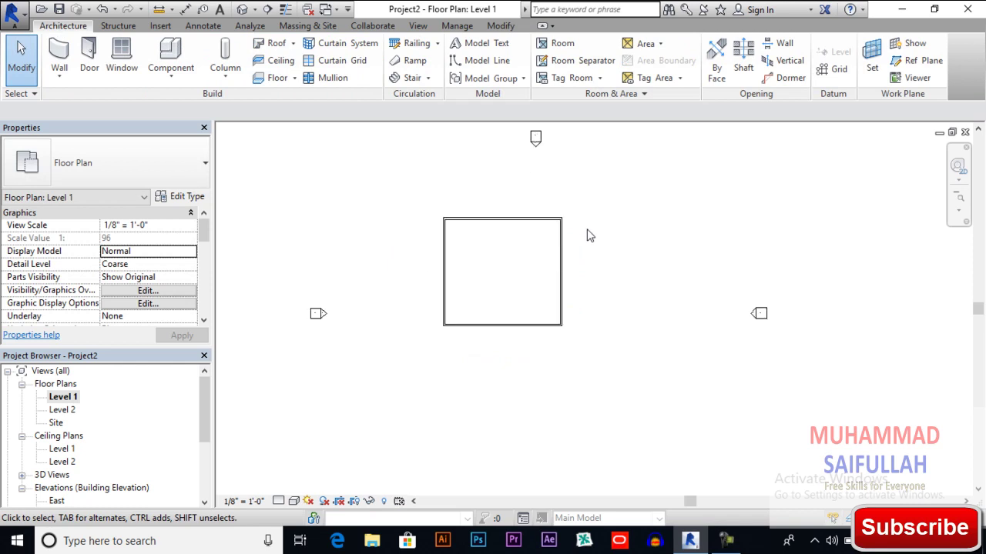
{"action": "left_click_drag", "start_coordinate": [587, 203], "coordinate": [416, 334]}
{"action": "left_click_drag", "start_coordinate": [494, 329], "coordinate": [528, 378]}
{"action": "key", "text": "Escape"}
{"action": "scroll", "coordinate": [568, 342], "scroll_direction": "up", "scroll_amount": 1}
{"action": "middle_click_drag", "start_coordinate": [568, 343], "coordinate": [548, 312]}
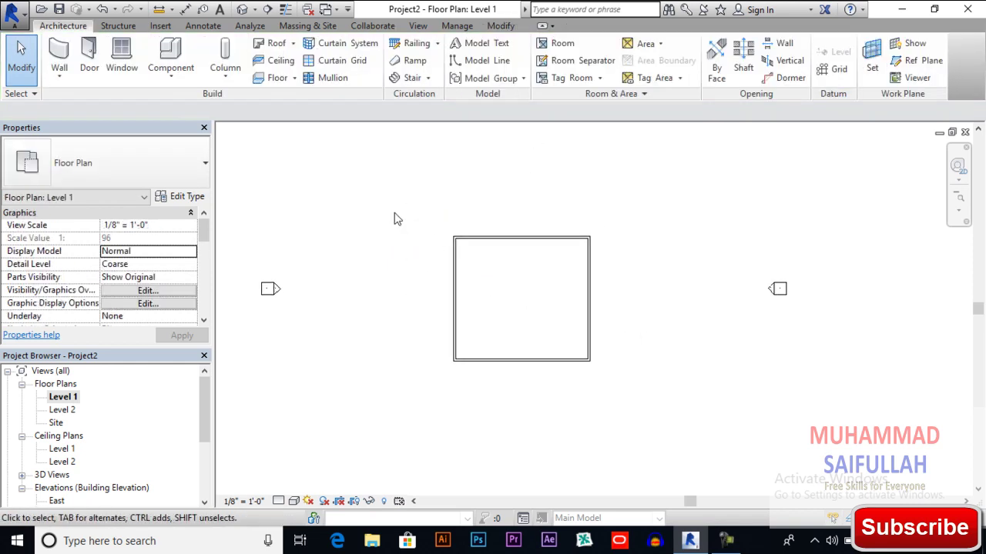
Choose Floor: Architectural from the Floor dropdown to start sketching a floor on Level 1
{"action": "left_click", "coordinate": [295, 80]}
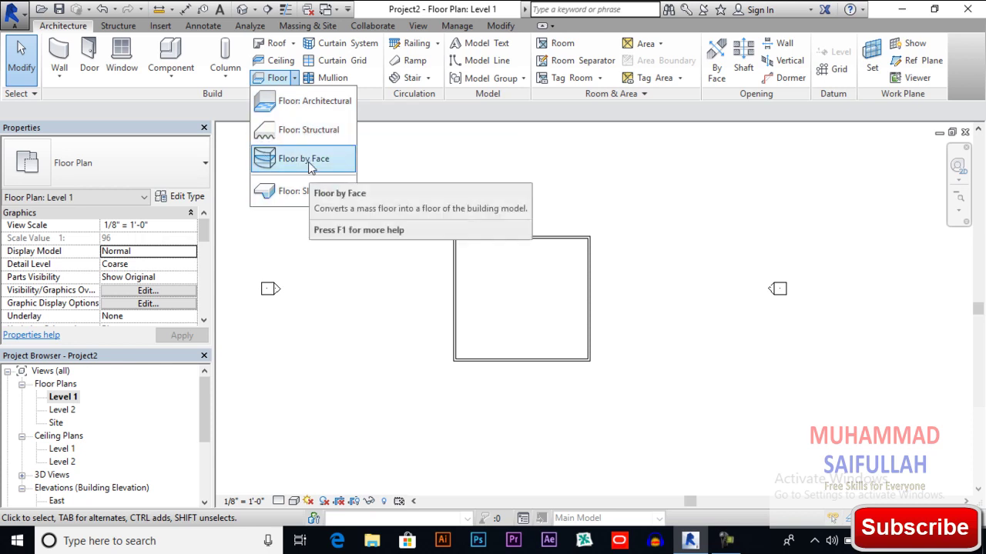
{"action": "left_click", "coordinate": [293, 43]}
{"action": "left_click", "coordinate": [293, 43]}
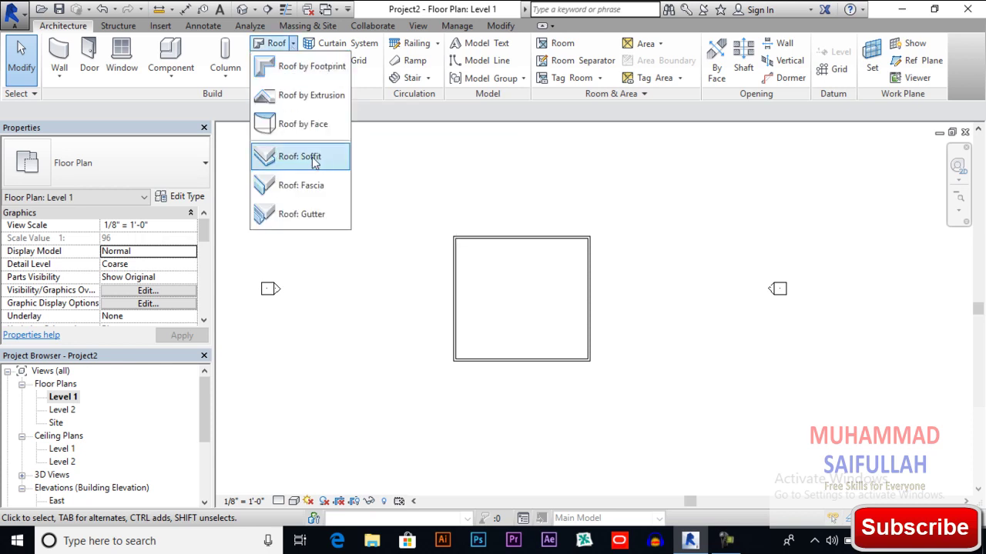
{"action": "left_click", "coordinate": [258, 96]}
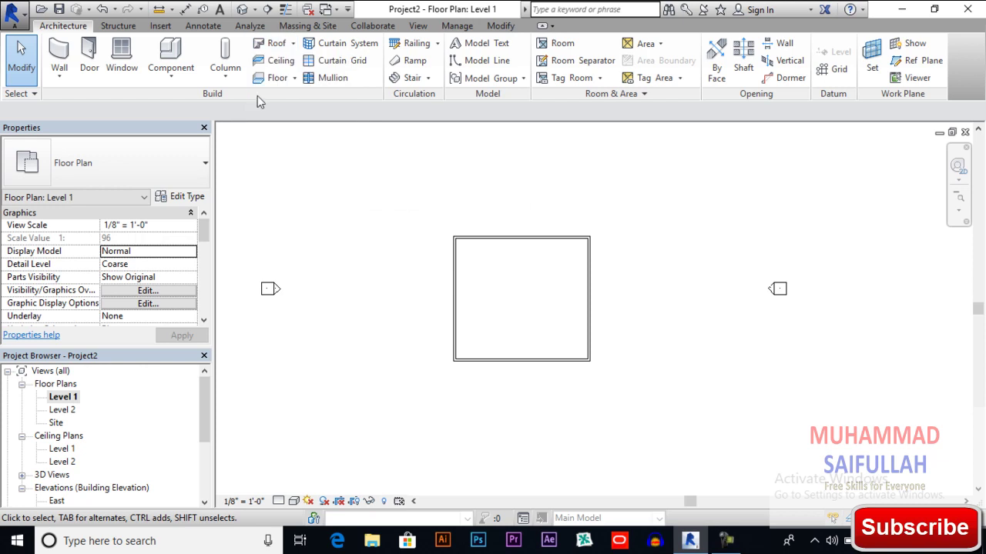
{"action": "left_click", "coordinate": [294, 44]}
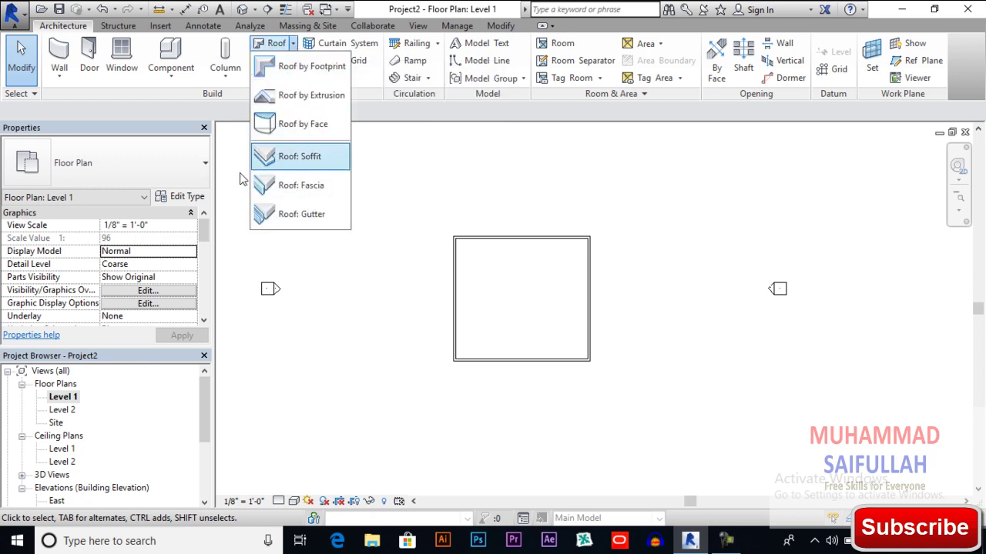
{"action": "left_click", "coordinate": [294, 77]}
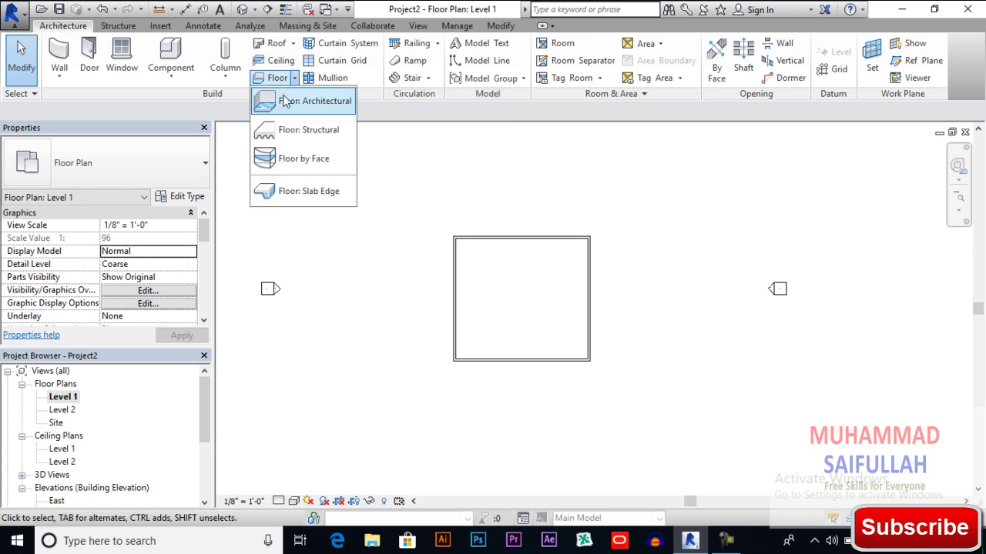
{"action": "left_click", "coordinate": [275, 105]}
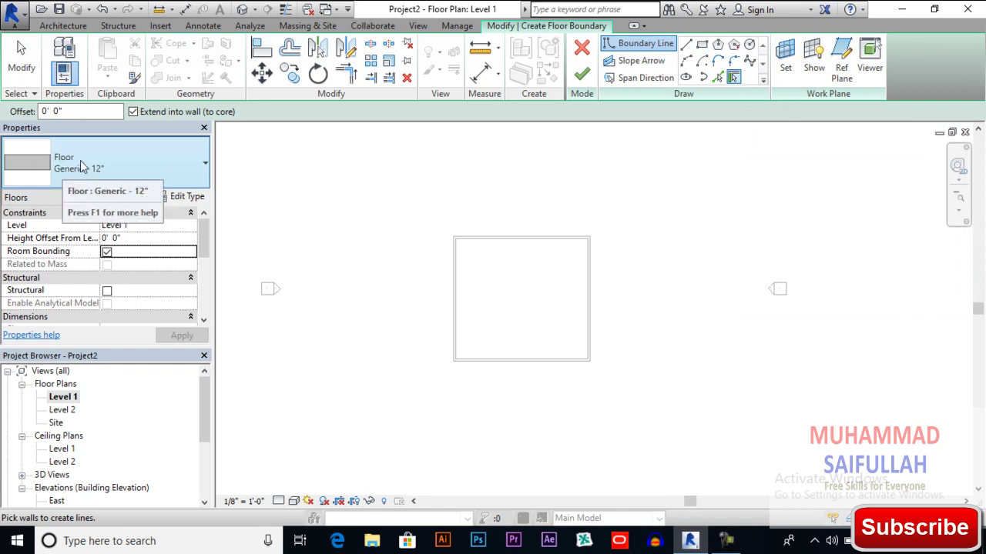
{"action": "left_click", "coordinate": [135, 174]}
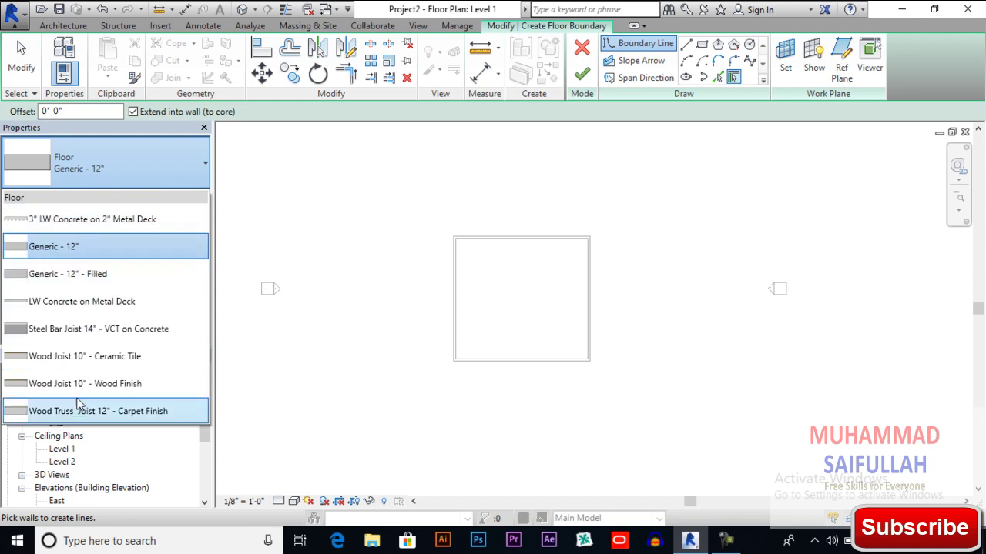
{"action": "left_click", "coordinate": [77, 255]}
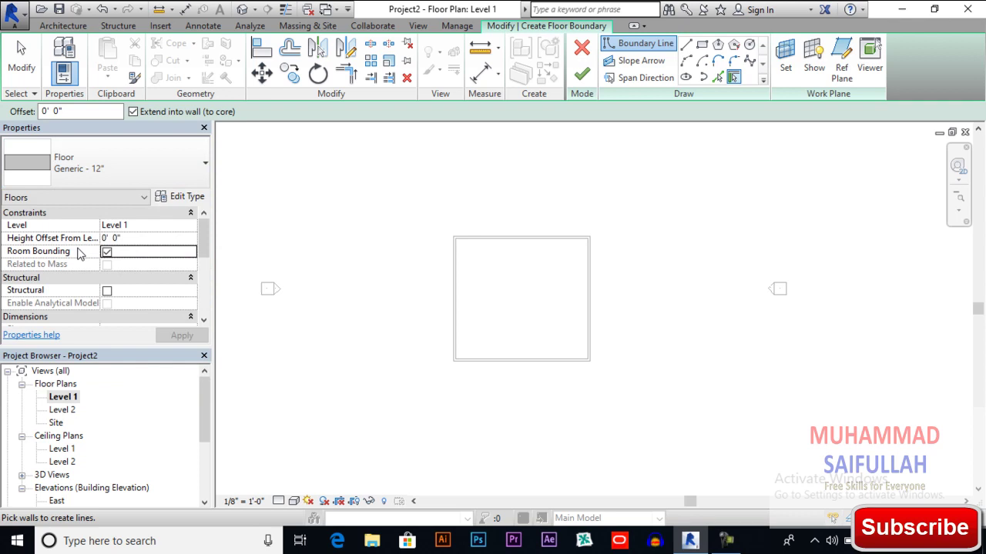
Duplicate the floor type as a new type named Generic -6"
{"action": "left_click", "coordinate": [185, 197]}
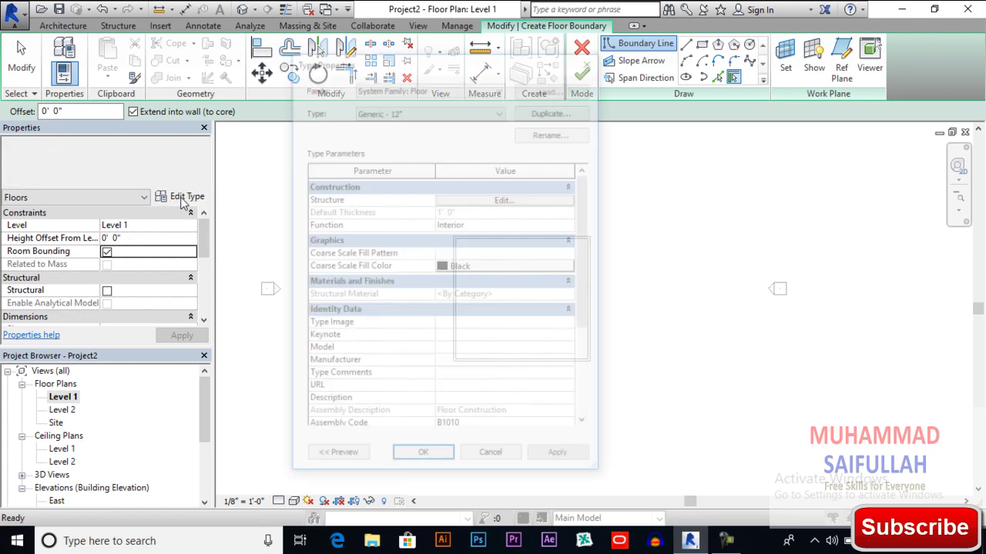
{"action": "left_click", "coordinate": [533, 111]}
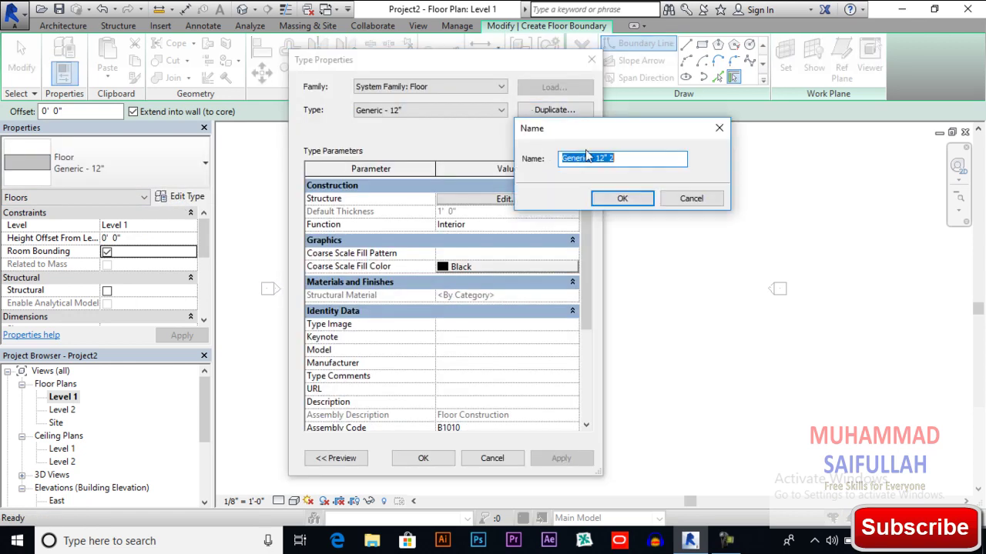
{"action": "left_click_drag", "start_coordinate": [635, 155], "coordinate": [592, 154]}
{"action": "type", "text": "6\""}
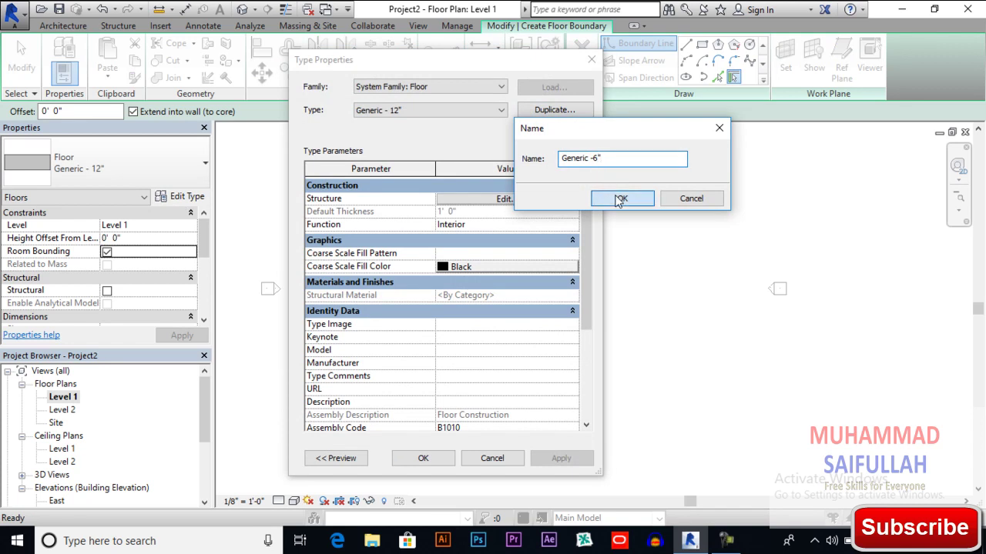
{"action": "left_click", "coordinate": [620, 198]}
Set the Generic -6" structure layer thickness to 6" and apply the new type
{"action": "left_click", "coordinate": [530, 198]}
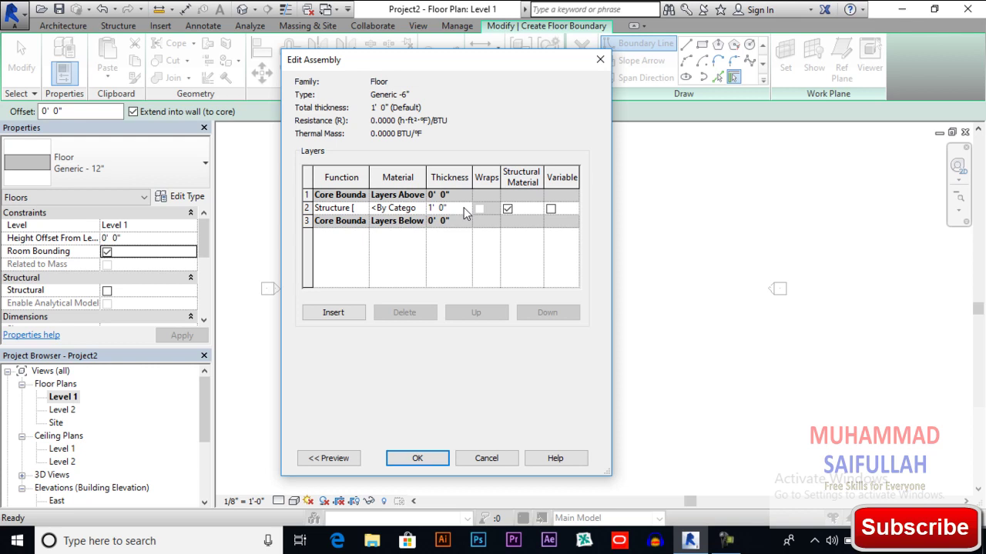
{"action": "left_click", "coordinate": [465, 208]}
{"action": "type", "text": "6"}
{"action": "key", "text": "Return"}
{"action": "left_click_drag", "start_coordinate": [432, 68], "coordinate": [476, 63]}
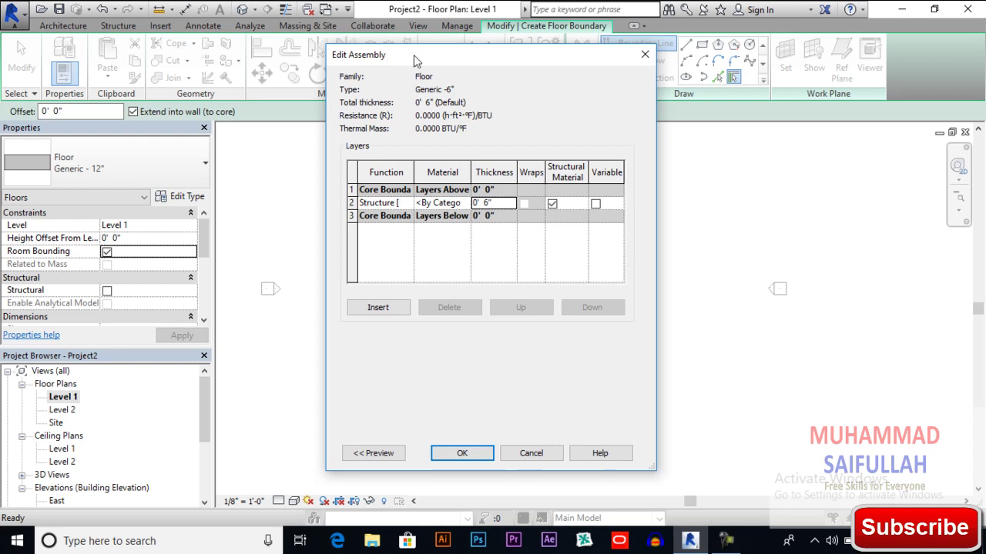
{"action": "left_click_drag", "start_coordinate": [414, 55], "coordinate": [423, 67]}
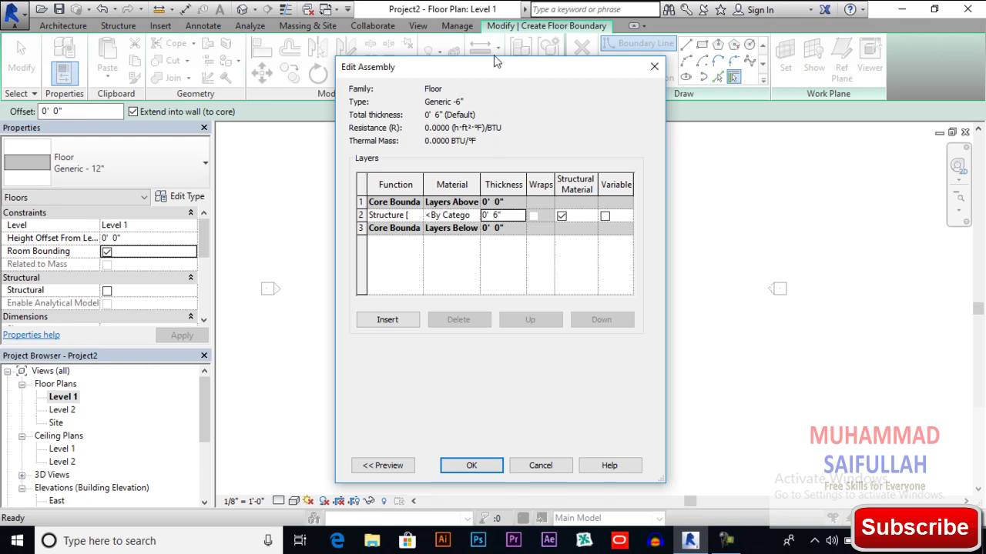
{"action": "left_click_drag", "start_coordinate": [497, 62], "coordinate": [487, 59]}
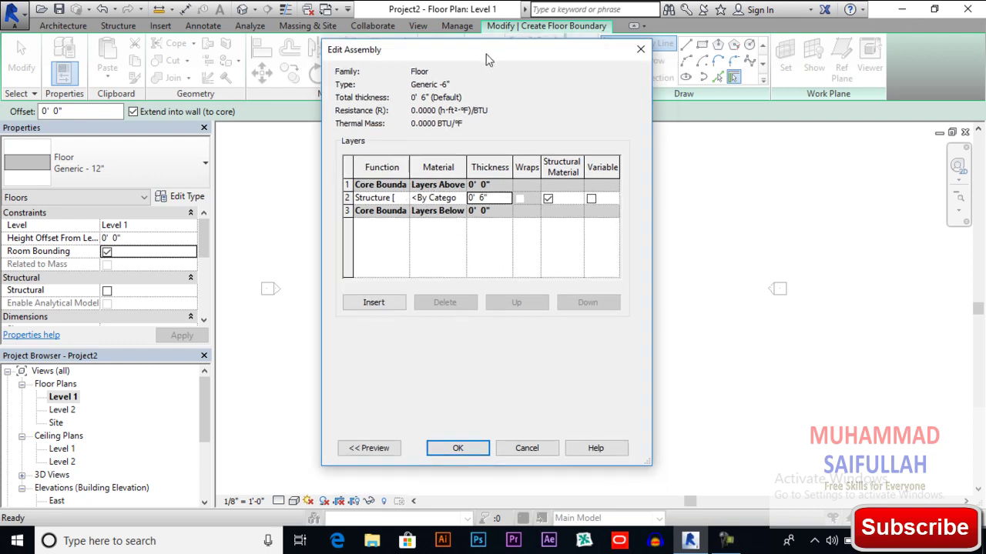
{"action": "left_click", "coordinate": [468, 447]}
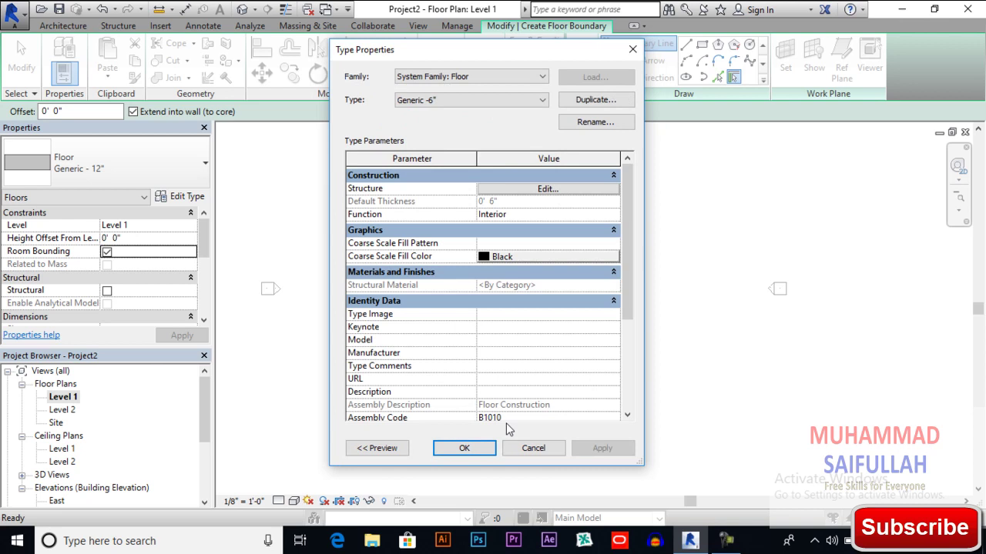
{"action": "left_click", "coordinate": [465, 448]}
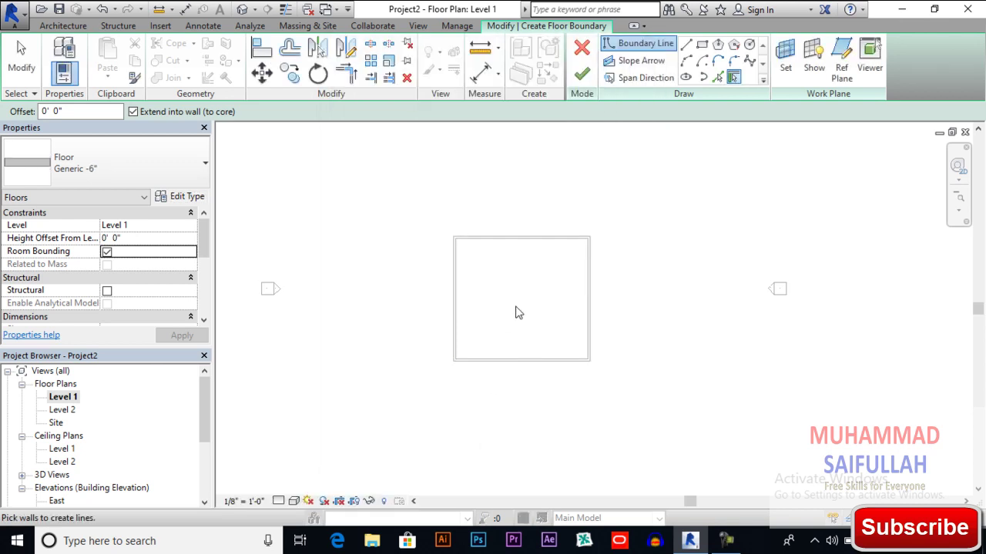
Enter 2' 0" as the wall-picking Offset in the Options Bar
{"action": "scroll", "coordinate": [517, 313], "scroll_direction": "up", "scroll_amount": 2}
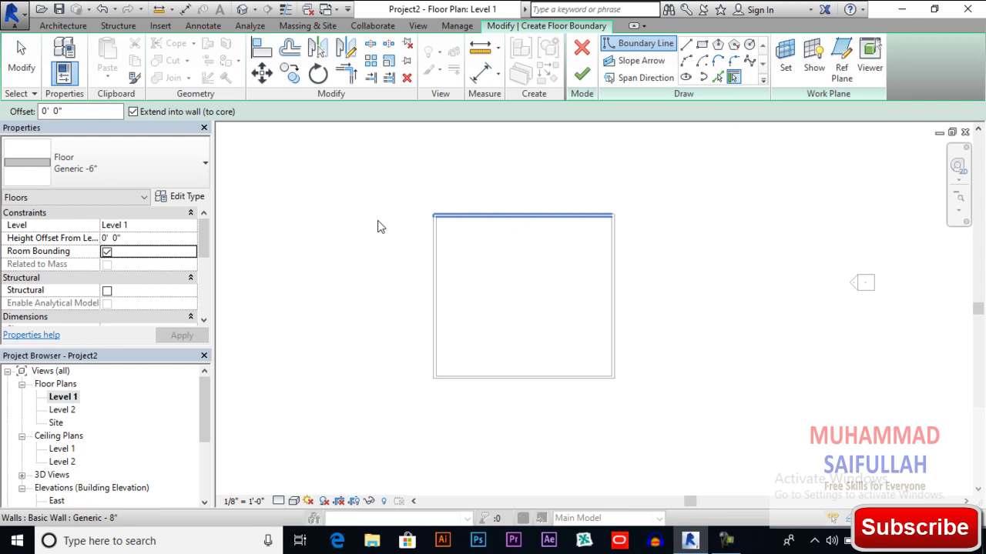
{"action": "left_click", "coordinate": [91, 111]}
{"action": "left_click_drag", "start_coordinate": [98, 114], "coordinate": [28, 113]}
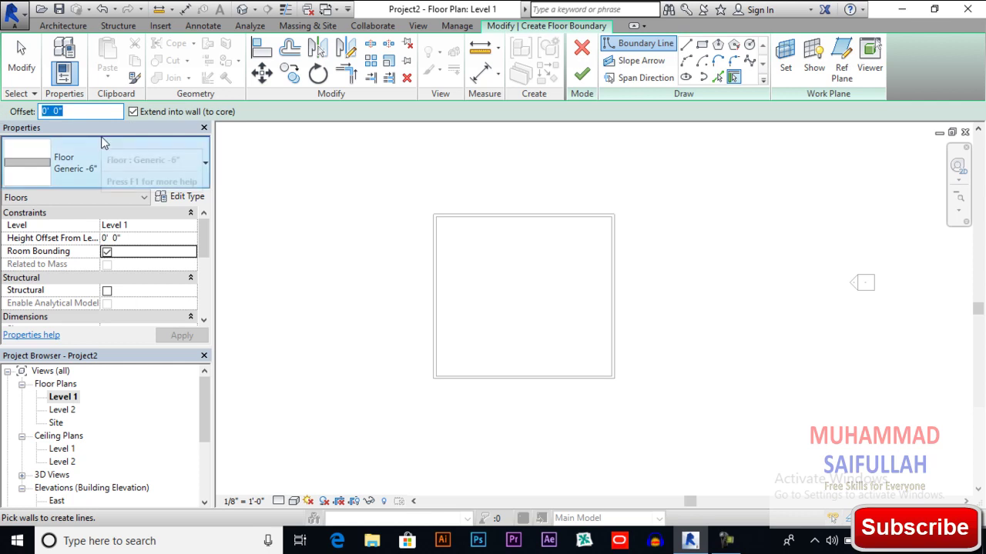
{"action": "type", "text": "2"}
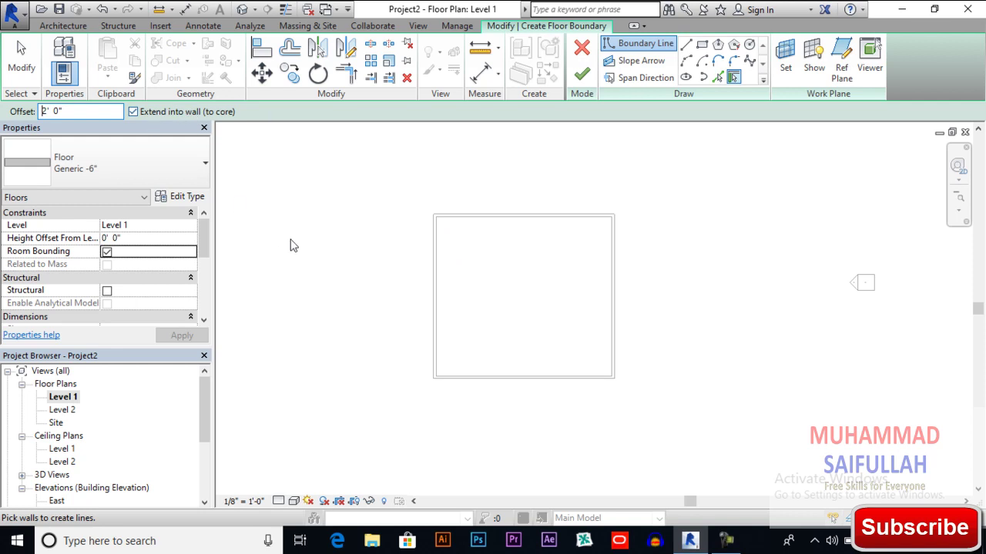
{"action": "middle_click_drag", "start_coordinate": [306, 247], "coordinate": [305, 231]}
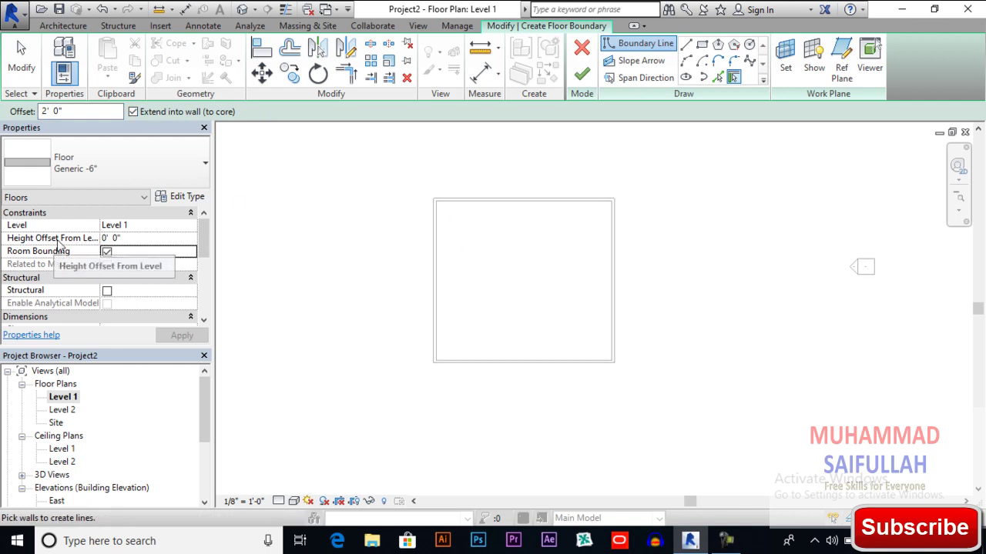
Confirm the floor's Height Offset From Level stays at 0' 0"
{"action": "left_click", "coordinate": [131, 240]}
{"action": "left_click", "coordinate": [148, 242]}
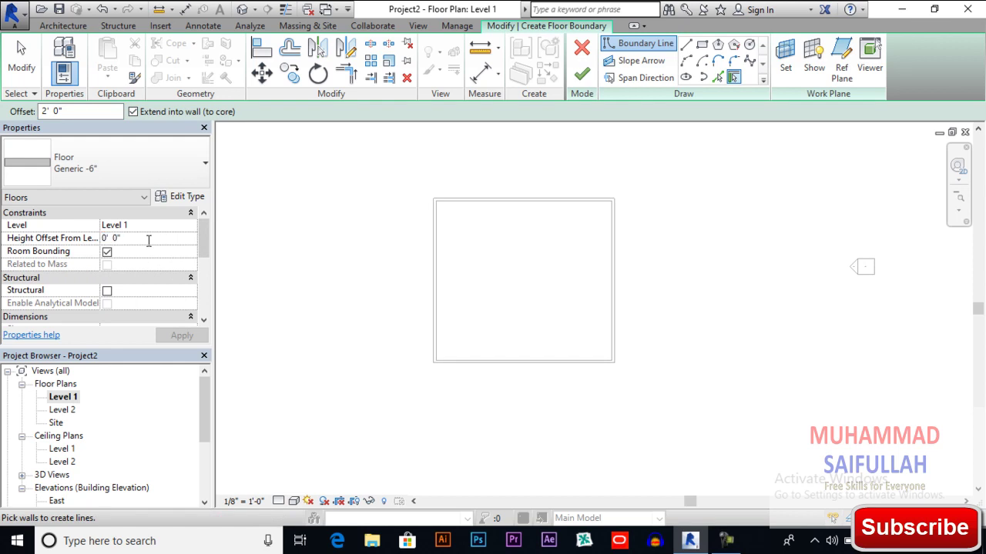
{"action": "left_click_drag", "start_coordinate": [149, 242], "coordinate": [96, 241]}
{"action": "left_click", "coordinate": [136, 241]}
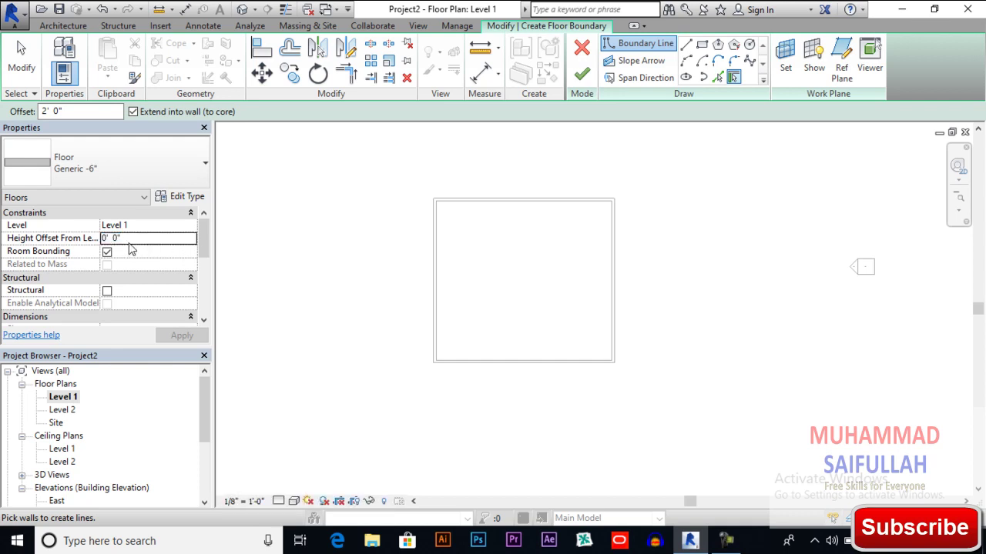
{"action": "middle_click_drag", "start_coordinate": [423, 265], "coordinate": [389, 272]}
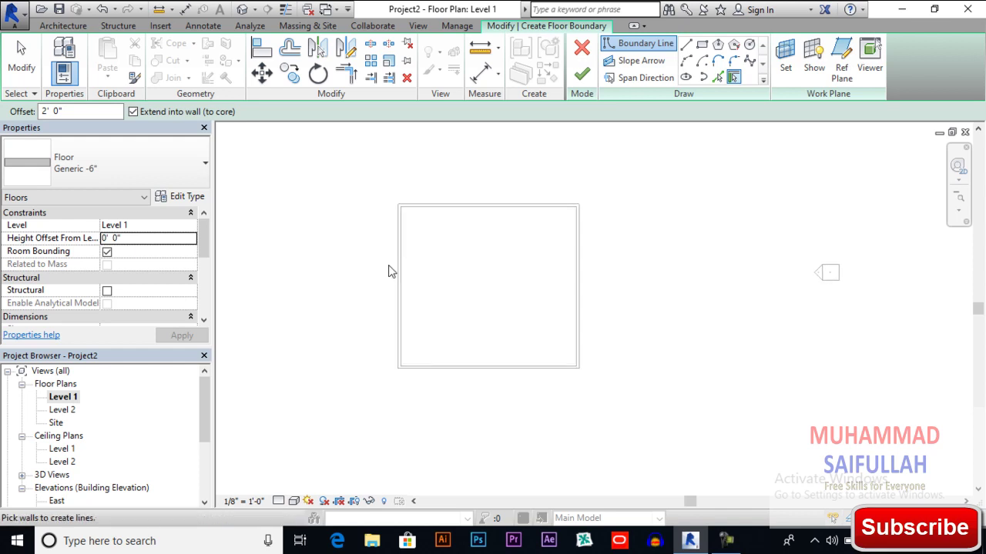
Pick the top, left, bottom and right walls to close the boundary 2' outside them
{"action": "left_click", "coordinate": [485, 208]}
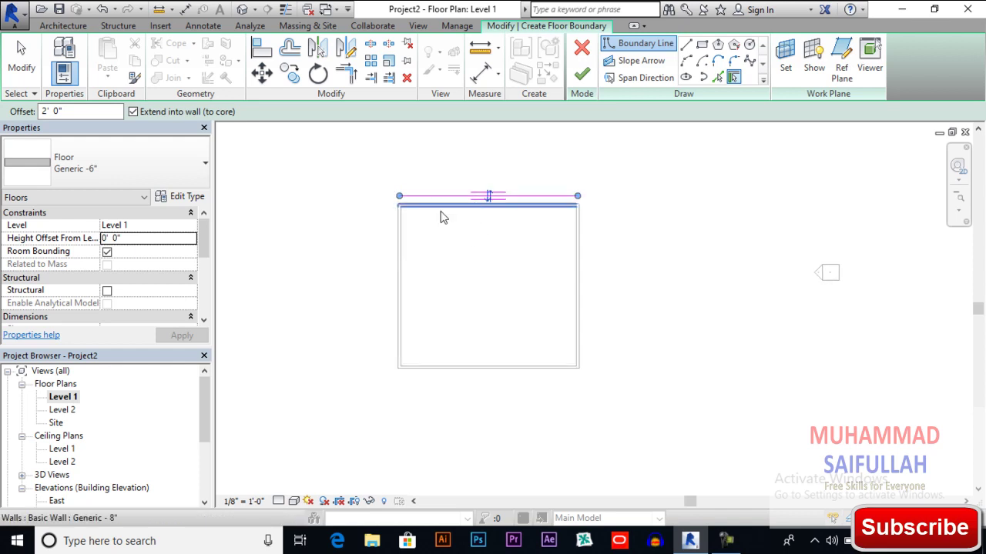
{"action": "left_click", "coordinate": [399, 231]}
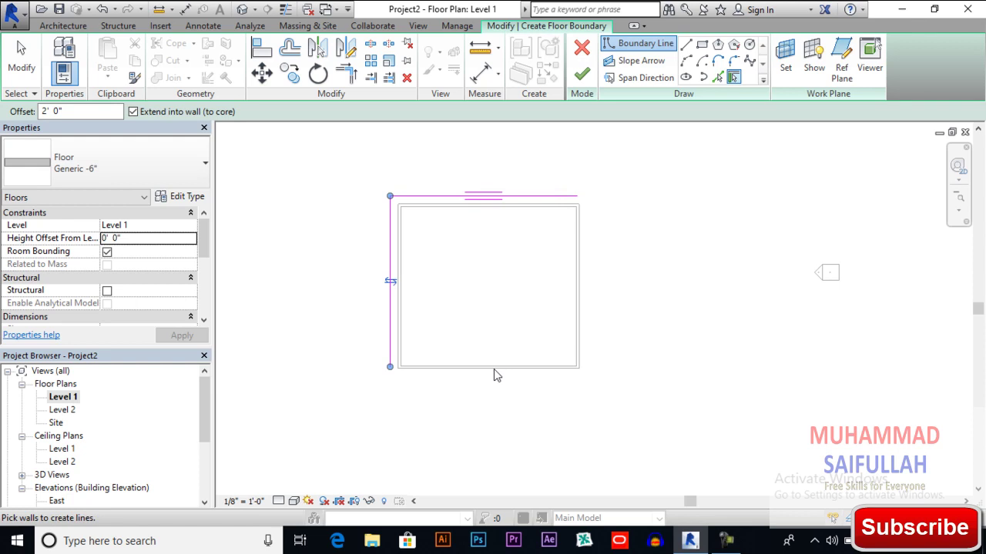
{"action": "left_click", "coordinate": [494, 373]}
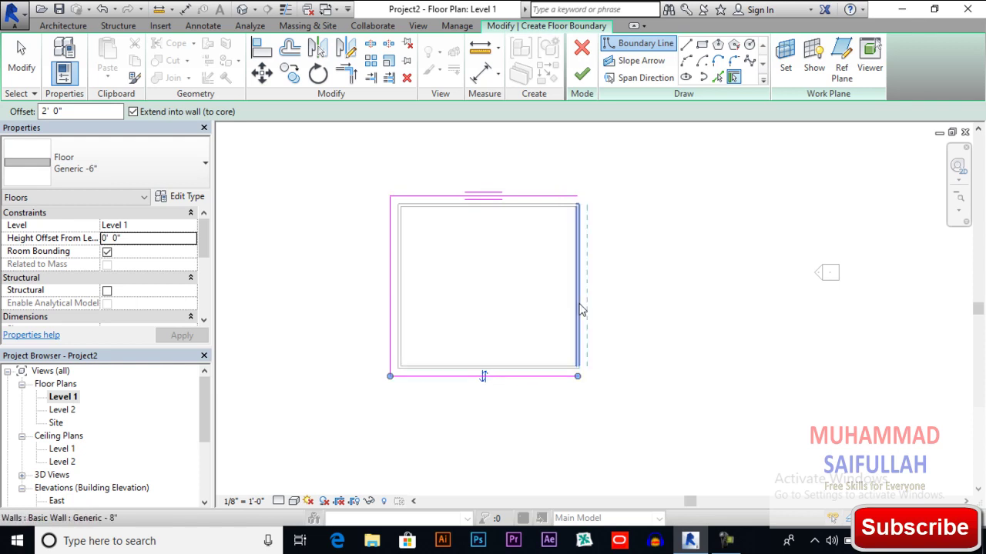
{"action": "left_click", "coordinate": [579, 301]}
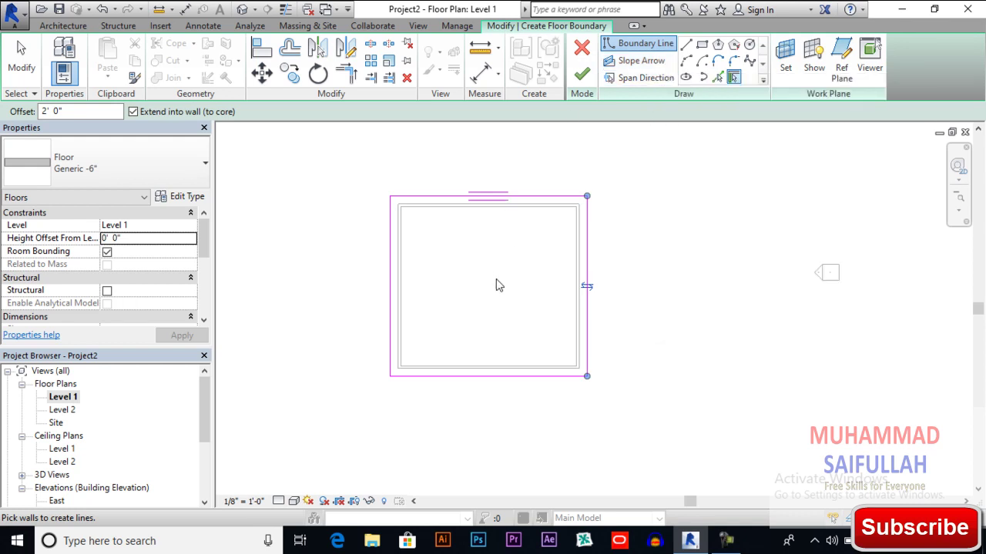
{"action": "middle_click_drag", "start_coordinate": [496, 273], "coordinate": [518, 268]}
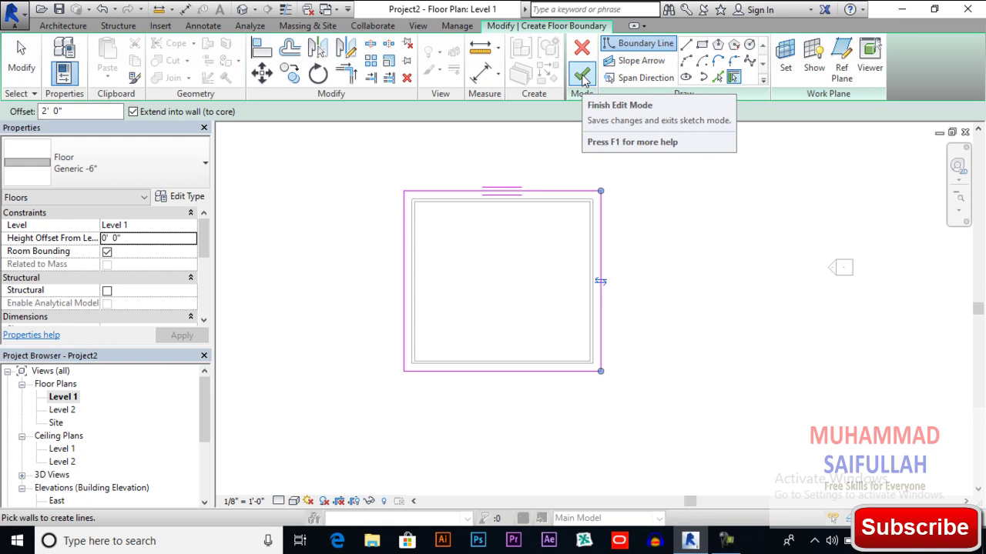
Finish the Generic -6" floor and zoom around the Default 3D View to see the slab beyond the walls
{"action": "left_click", "coordinate": [583, 77]}
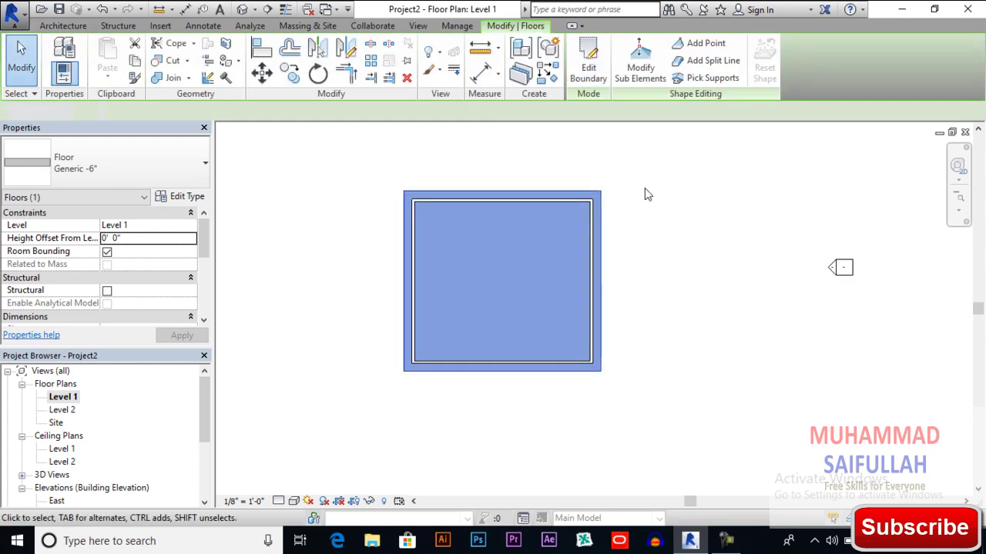
{"action": "left_click", "coordinate": [647, 195]}
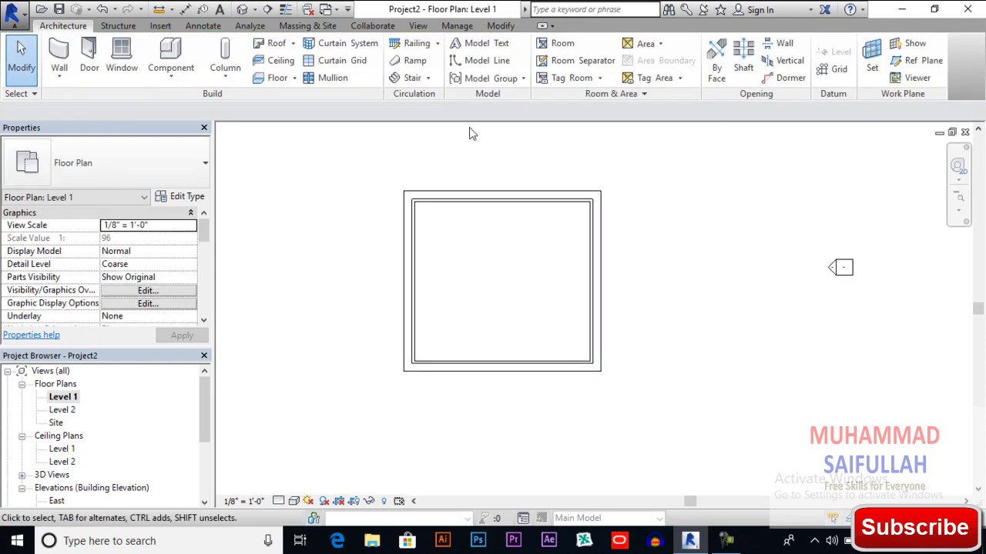
{"action": "left_click", "coordinate": [241, 10]}
{"action": "scroll", "coordinate": [580, 440], "scroll_direction": "up", "scroll_amount": 5}
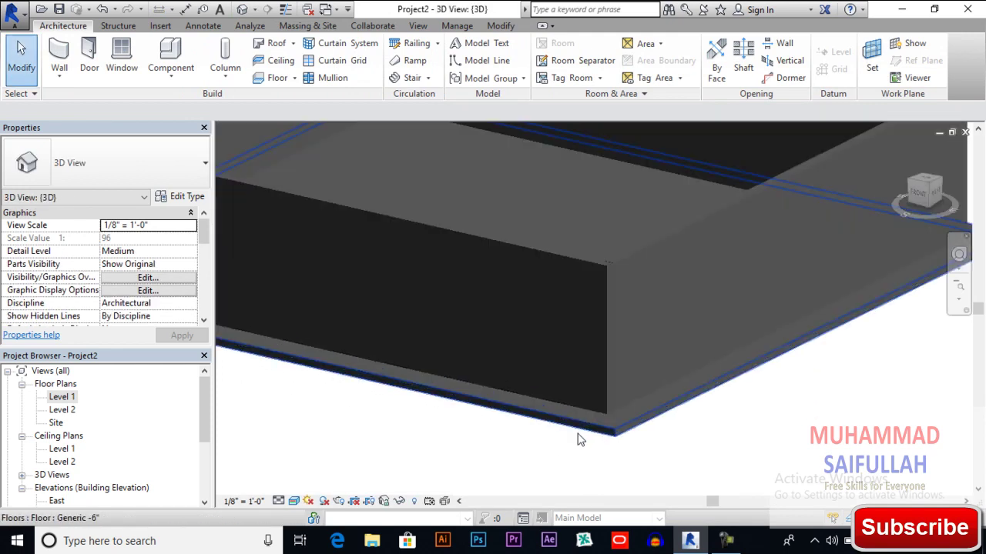
{"action": "scroll", "coordinate": [609, 419], "scroll_direction": "up", "scroll_amount": 2}
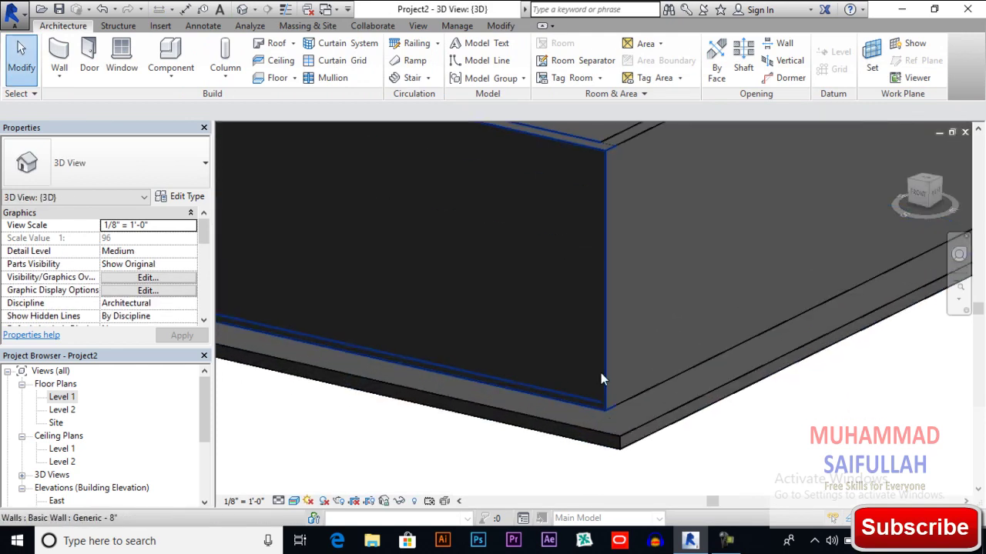
{"action": "scroll", "coordinate": [605, 382], "scroll_direction": "down", "scroll_amount": 8}
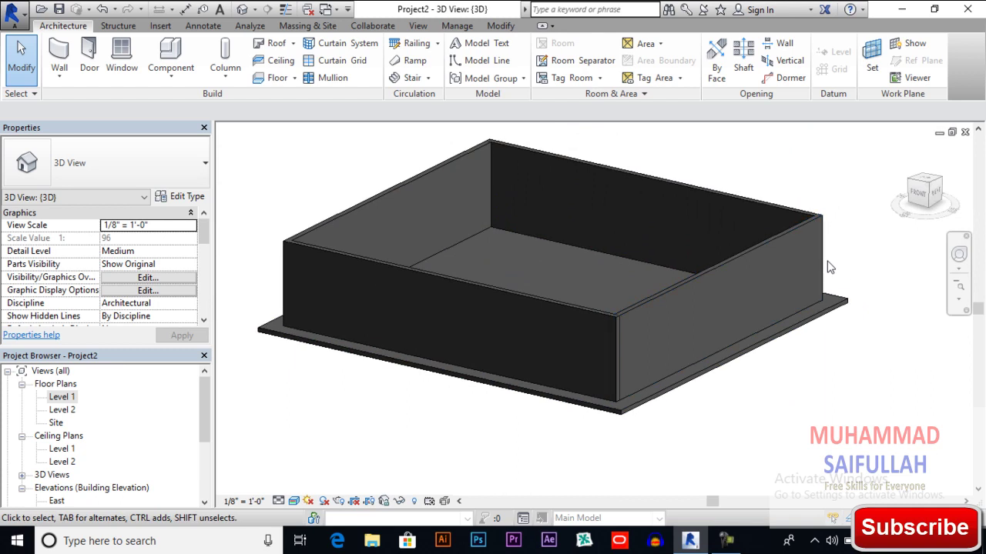
{"action": "scroll", "coordinate": [674, 350], "scroll_direction": "up", "scroll_amount": 2}
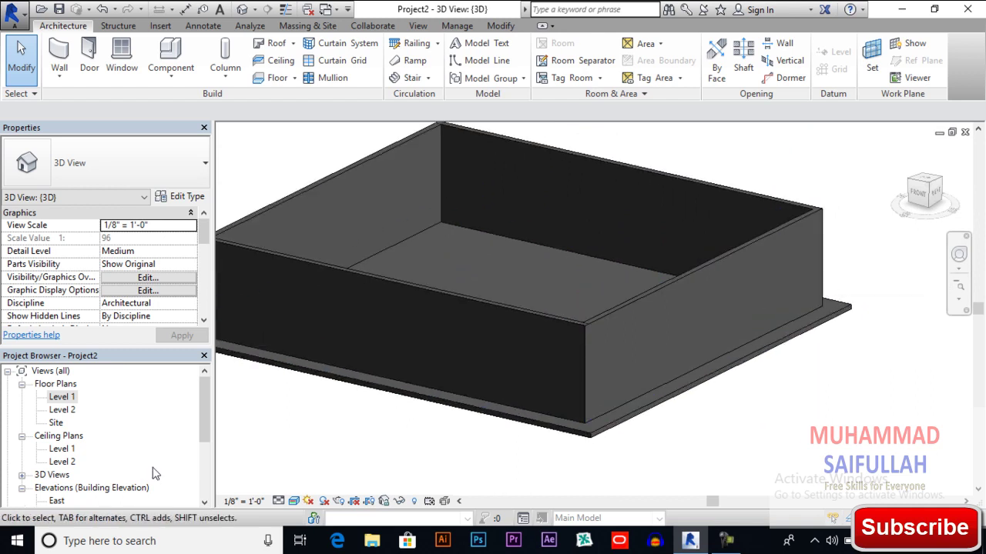
{"action": "left_click_drag", "start_coordinate": [206, 416], "coordinate": [207, 460]}
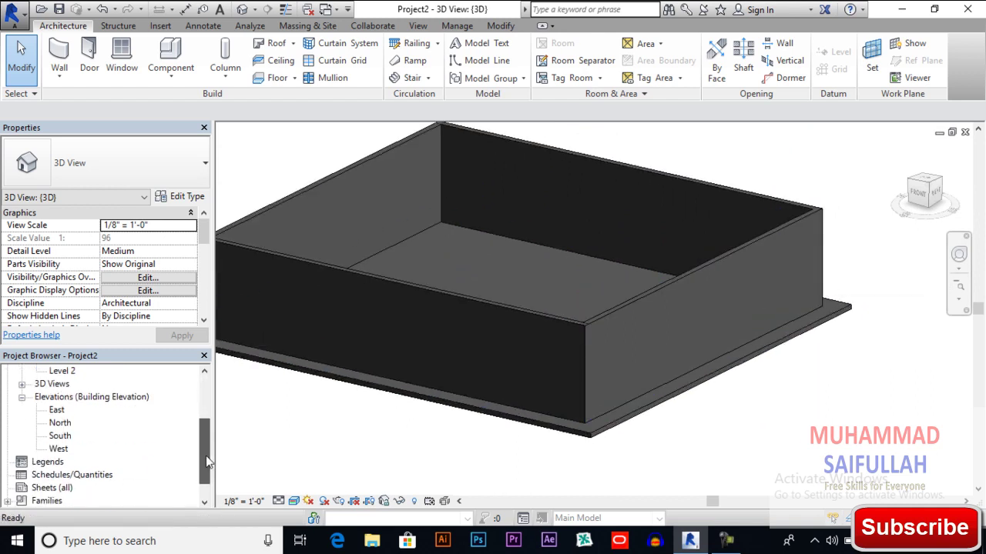
{"action": "double_click", "coordinate": [56, 410]}
{"action": "scroll", "coordinate": [626, 331], "scroll_direction": "up", "scroll_amount": 5}
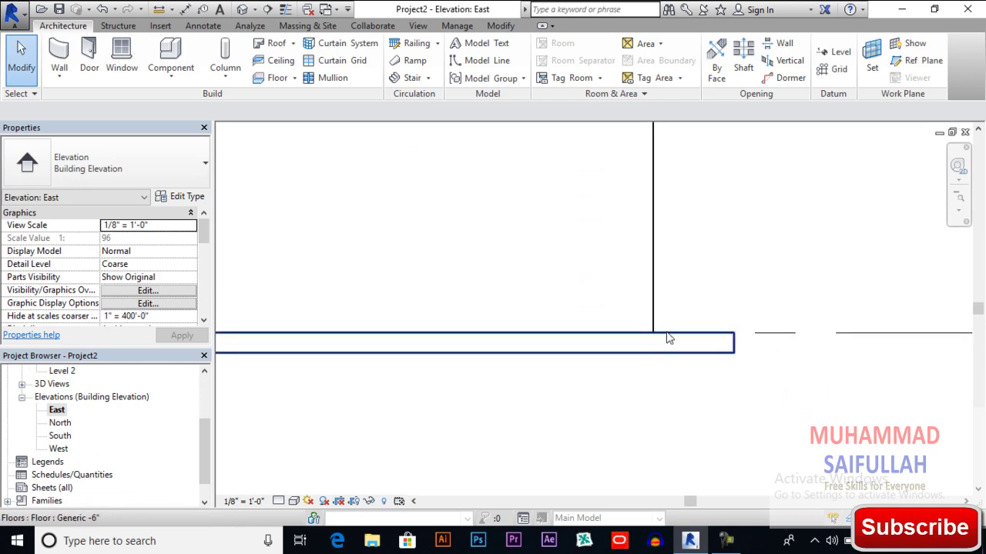
{"action": "scroll", "coordinate": [664, 333], "scroll_direction": "down", "scroll_amount": 5}
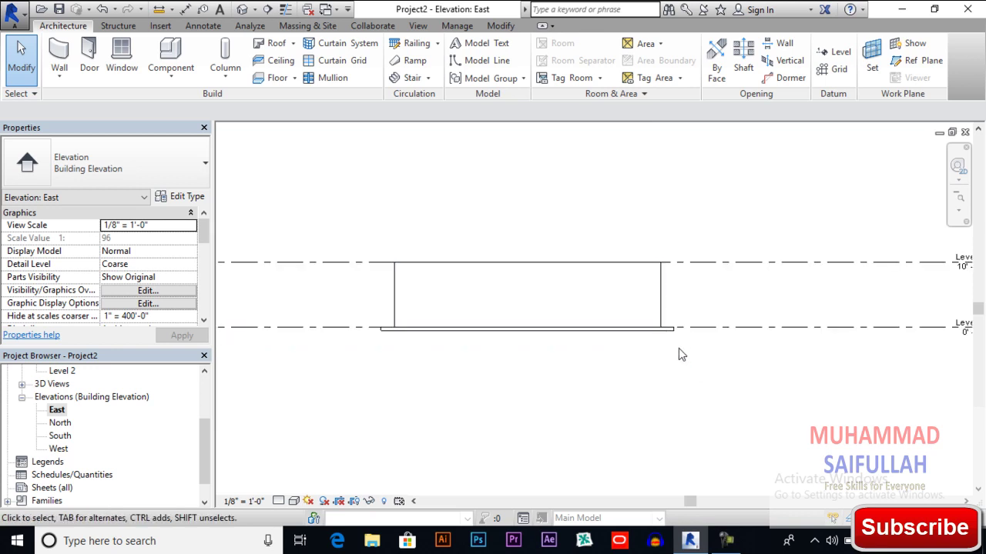
{"action": "scroll", "coordinate": [678, 348], "scroll_direction": "down", "scroll_amount": 3}
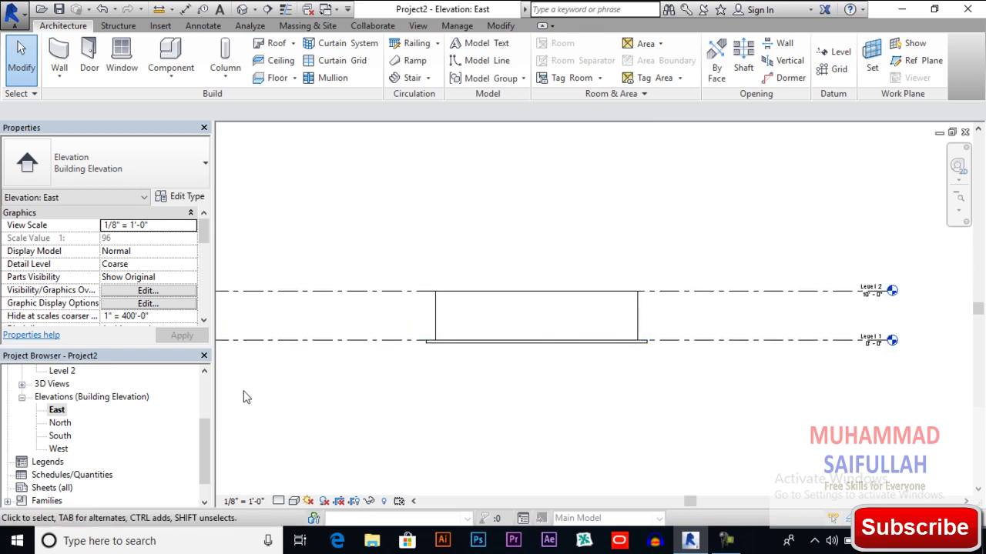
{"action": "left_click_drag", "start_coordinate": [206, 429], "coordinate": [206, 388]}
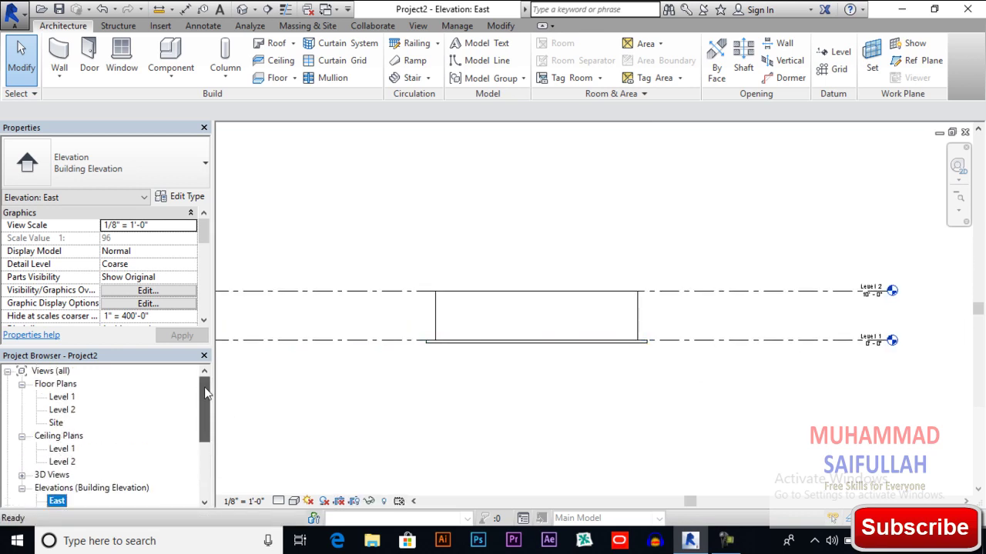
On the Level 1 plan, reopen the floor's boundary and apply a 1' 0" height offset
{"action": "double_click", "coordinate": [61, 398]}
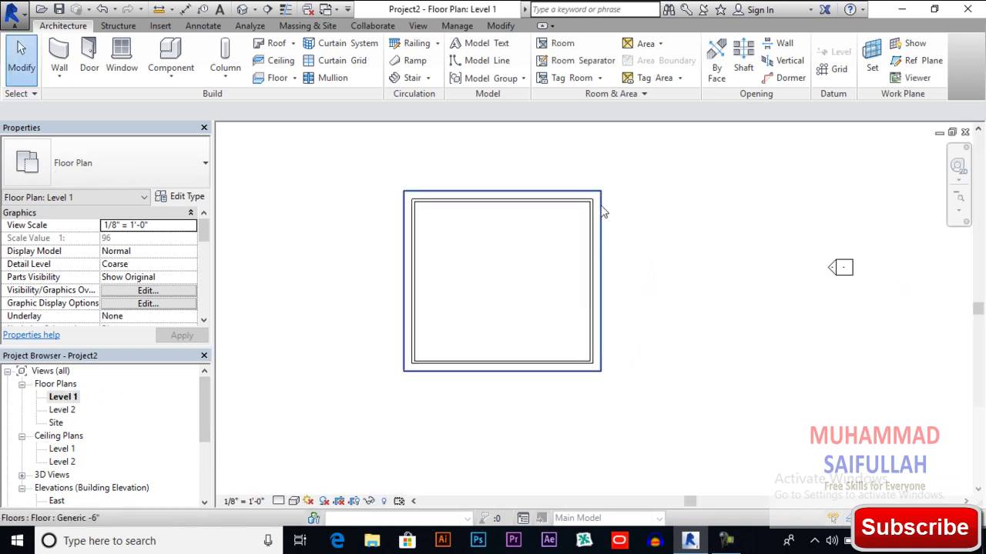
{"action": "left_click", "coordinate": [604, 213]}
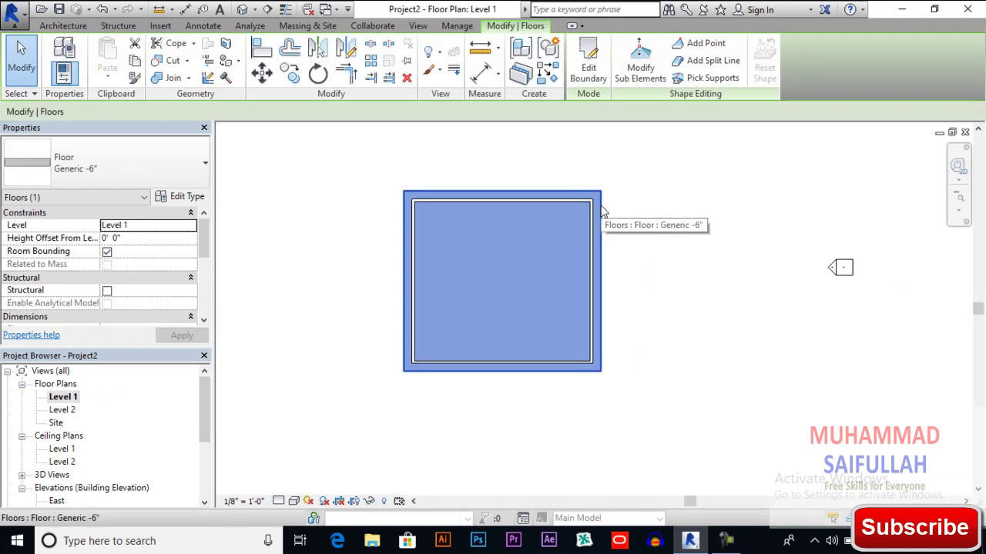
{"action": "left_click", "coordinate": [595, 69]}
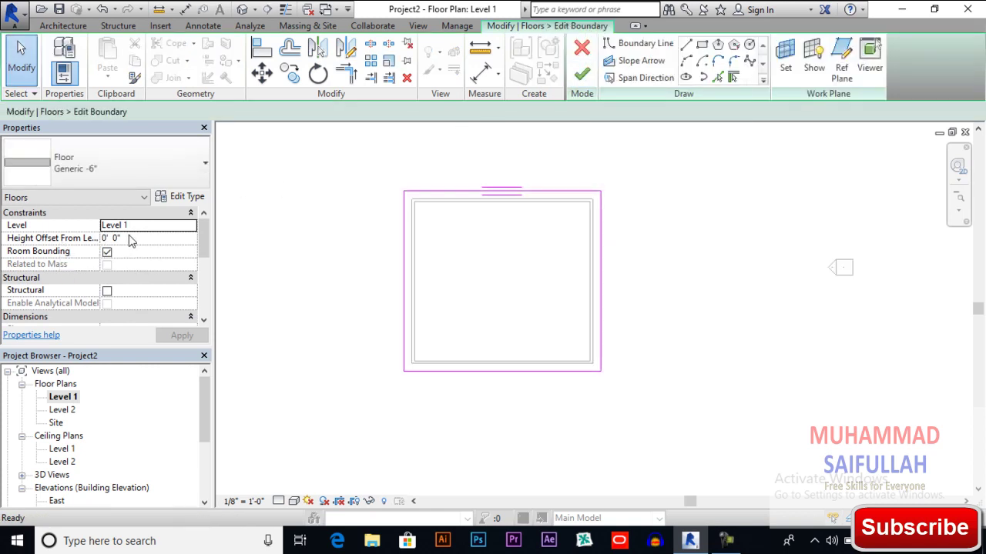
{"action": "left_click", "coordinate": [145, 239]}
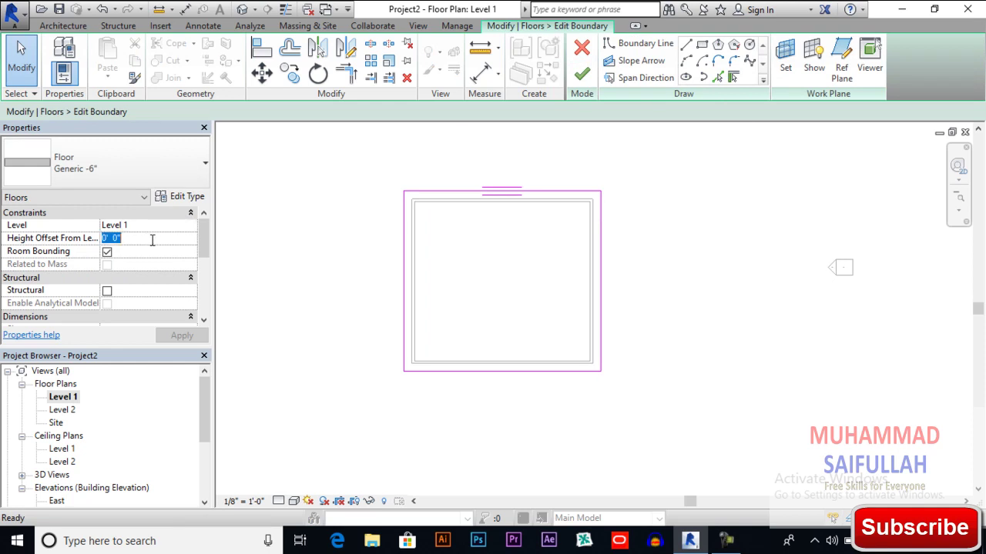
{"action": "type", "text": "1"}
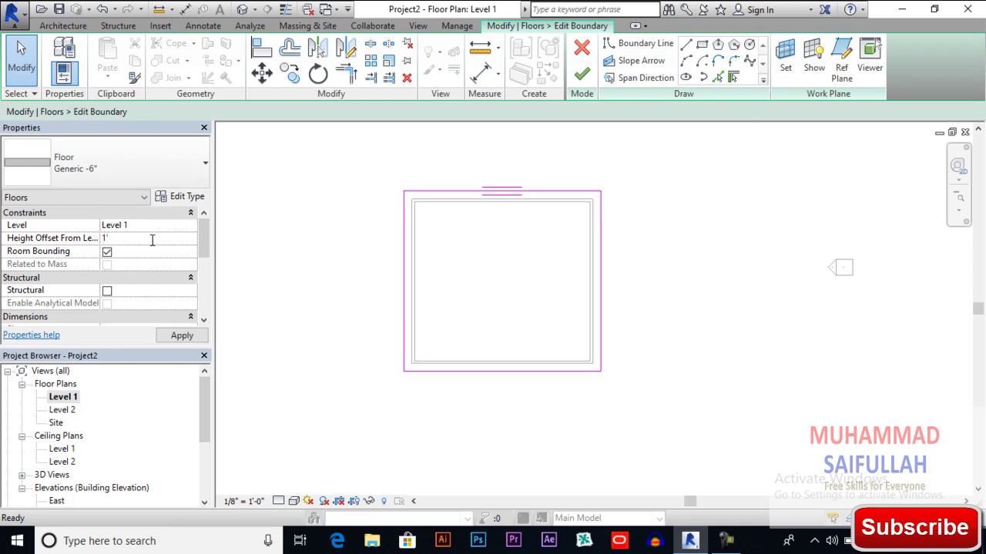
{"action": "left_click", "coordinate": [182, 336]}
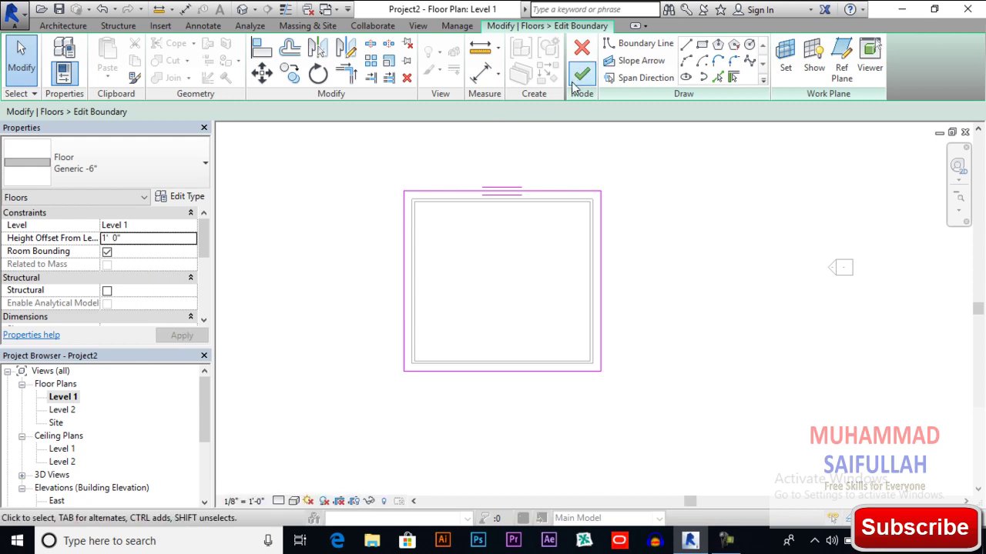
Finish the boundary edit and zoom in on the raised slab in the East elevation
{"action": "left_click", "coordinate": [573, 81]}
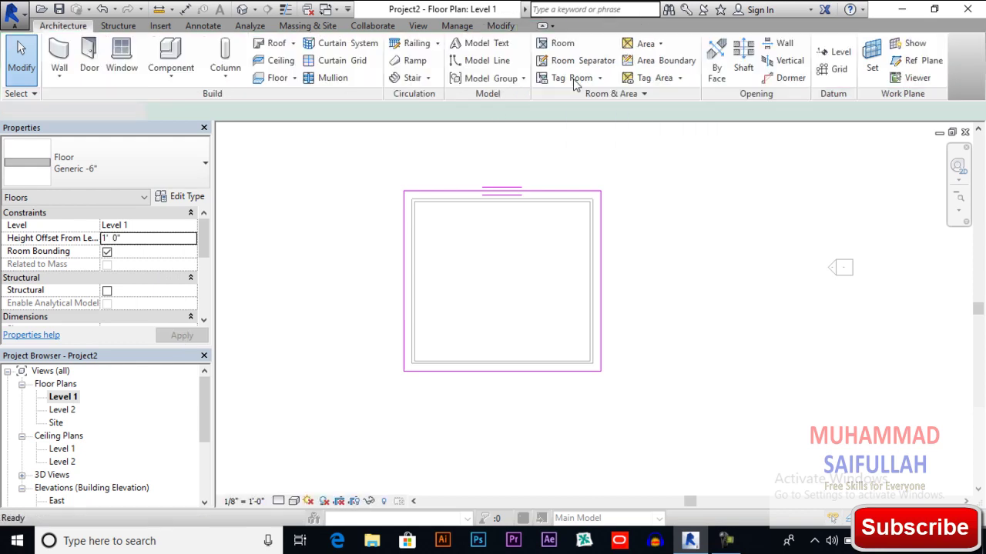
{"action": "left_click", "coordinate": [655, 224]}
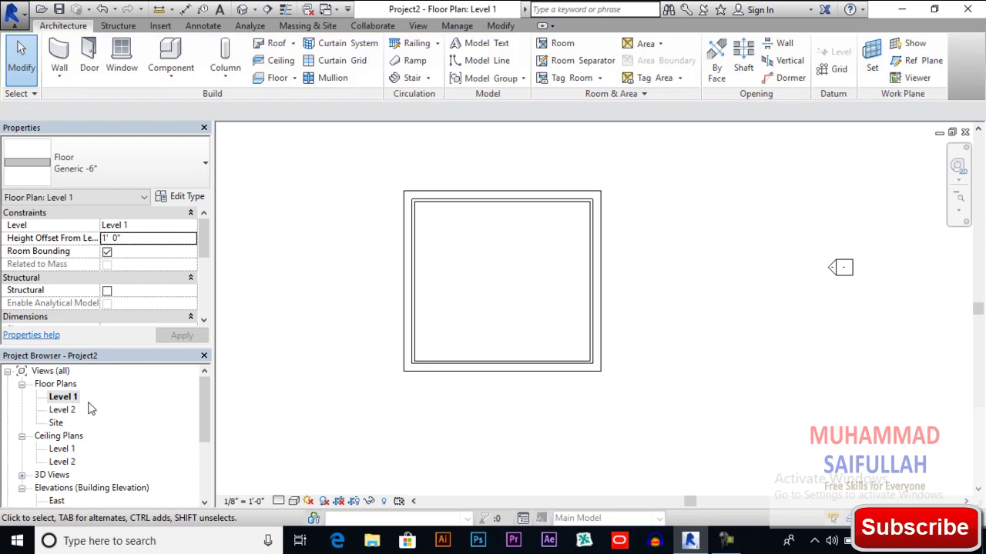
{"action": "left_click_drag", "start_coordinate": [202, 419], "coordinate": [201, 447]}
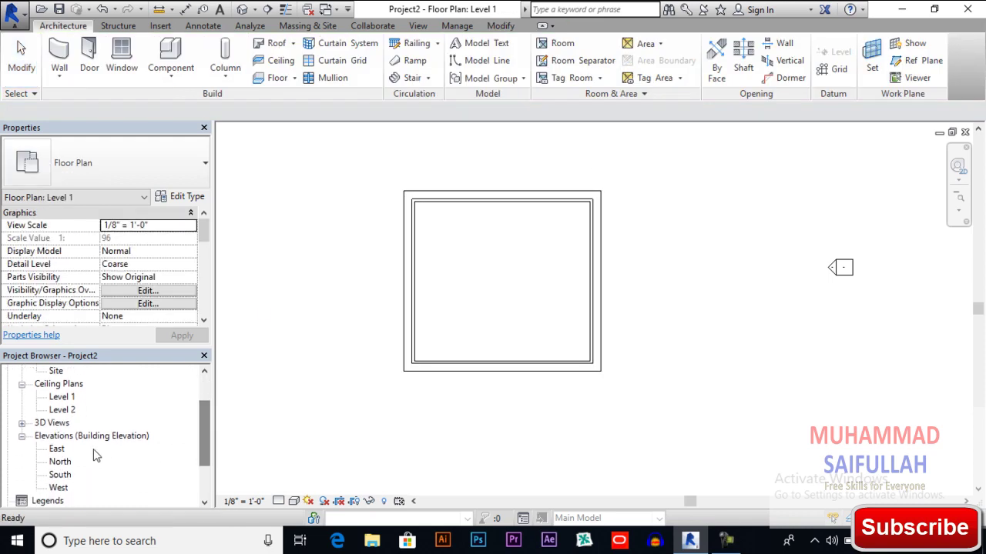
{"action": "double_click", "coordinate": [57, 449]}
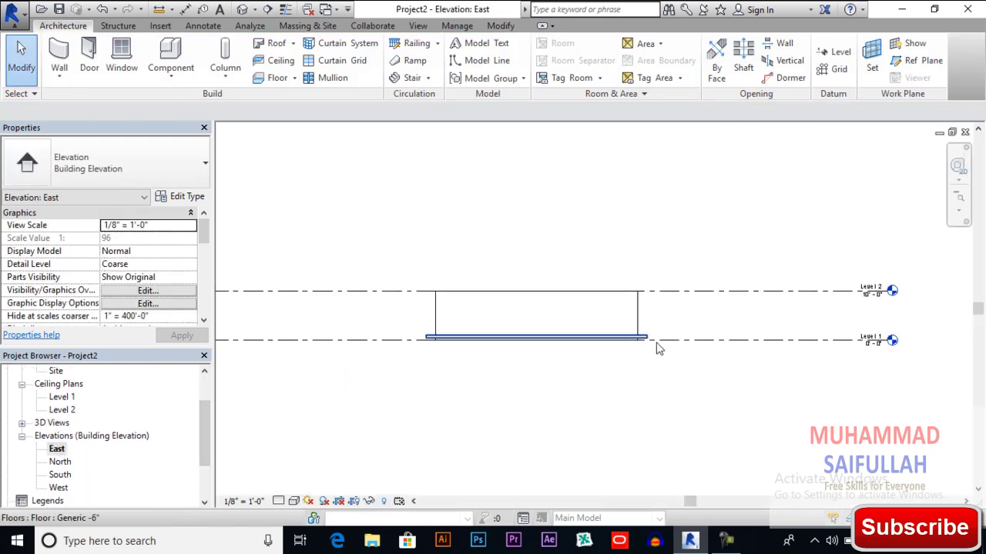
{"action": "scroll", "coordinate": [654, 341], "scroll_direction": "up", "scroll_amount": 5}
{"action": "scroll", "coordinate": [646, 334], "scroll_direction": "up", "scroll_amount": 2}
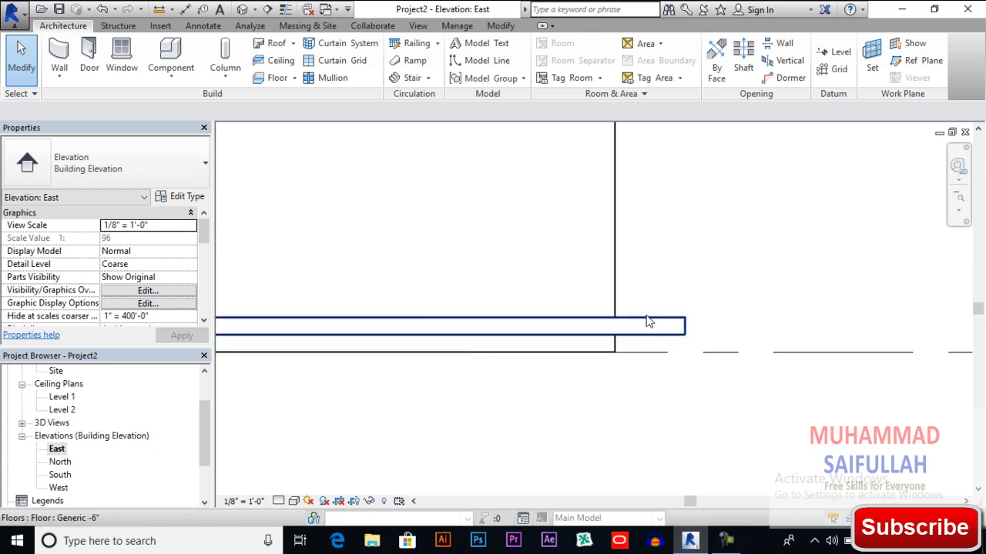
Select the slab in the East elevation and apply a Height Offset From Level of 0' 0"
{"action": "left_click", "coordinate": [649, 324]}
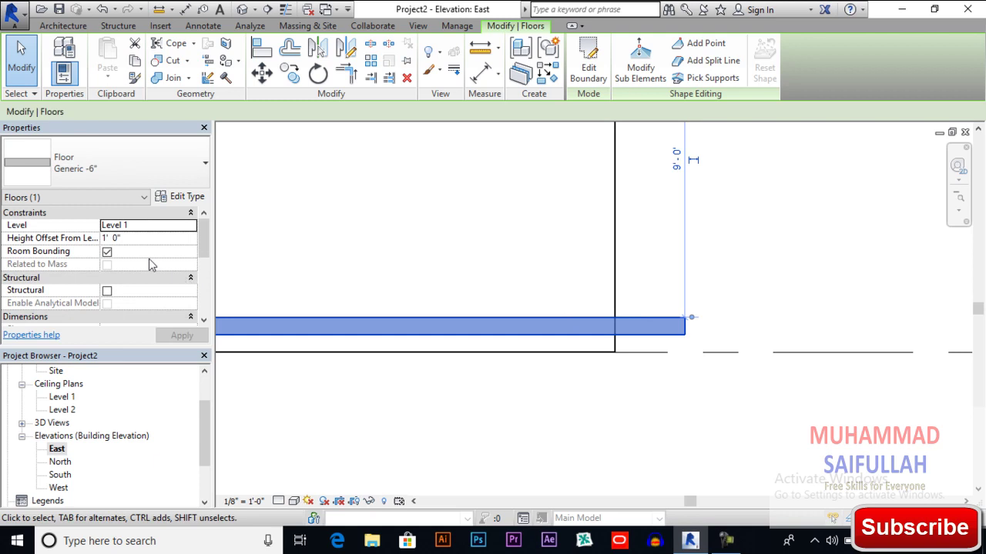
{"action": "left_click", "coordinate": [147, 238]}
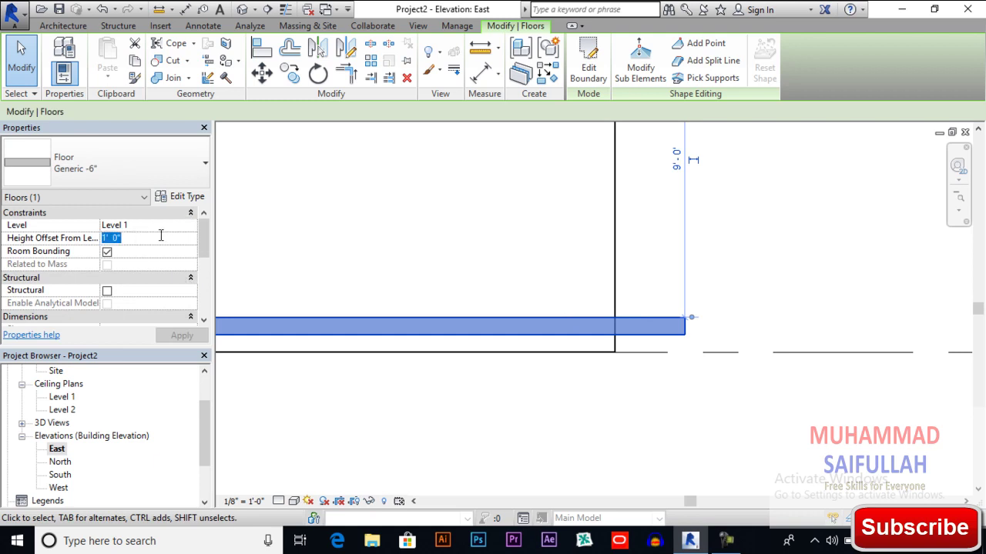
{"action": "type", "text": "0"}
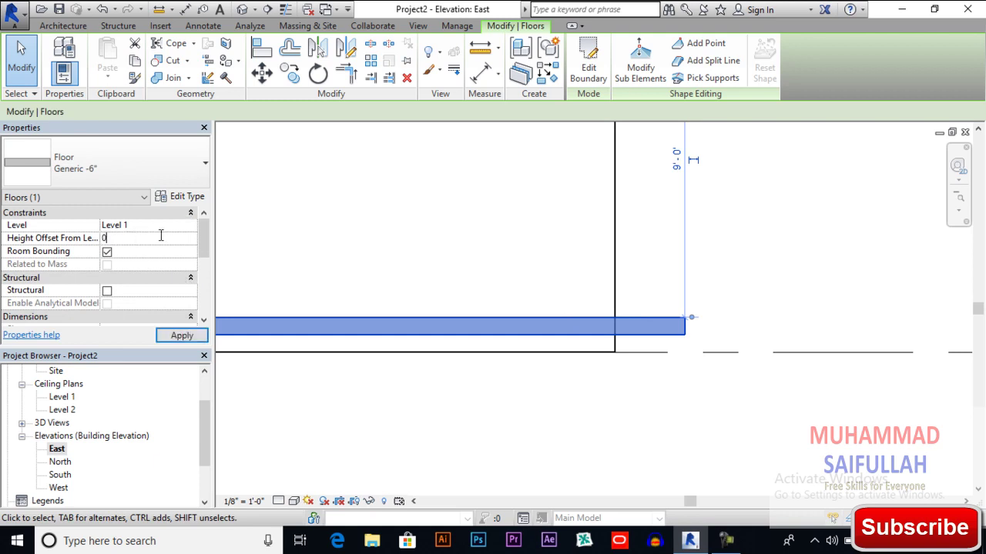
{"action": "left_click", "coordinate": [164, 335]}
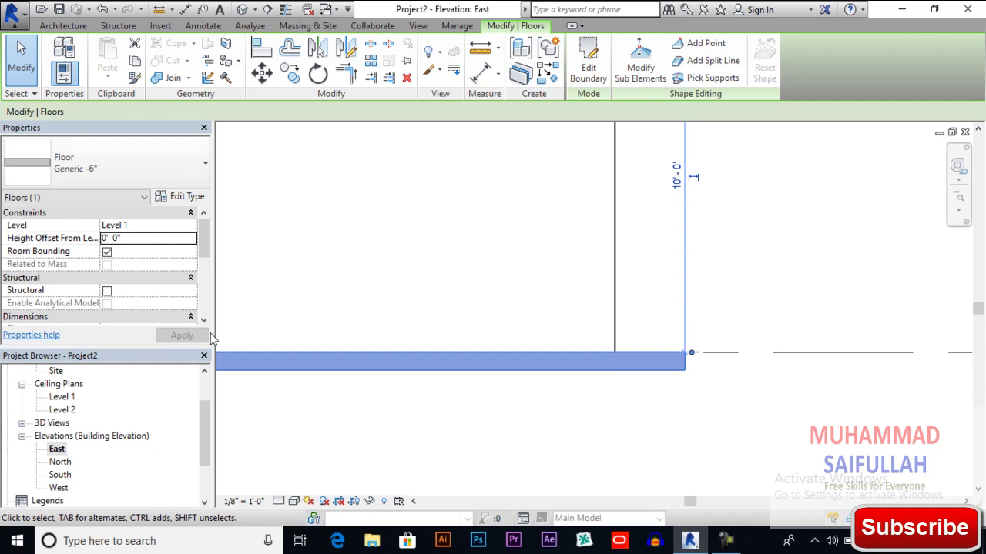
{"action": "left_click", "coordinate": [377, 398]}
Zoom out of the East elevation, then switch to the Default 3D View {3D}
{"action": "scroll", "coordinate": [668, 299], "scroll_direction": "down", "scroll_amount": 2}
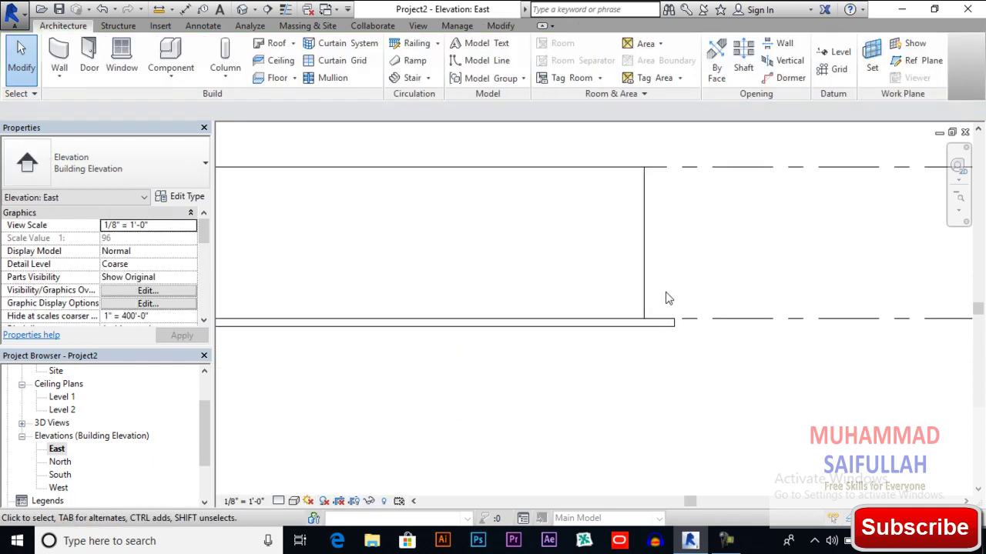
{"action": "scroll", "coordinate": [668, 299], "scroll_direction": "down", "scroll_amount": 1}
{"action": "middle_click_drag", "start_coordinate": [539, 280], "coordinate": [621, 282]}
{"action": "scroll", "coordinate": [460, 317], "scroll_direction": "down", "scroll_amount": 1}
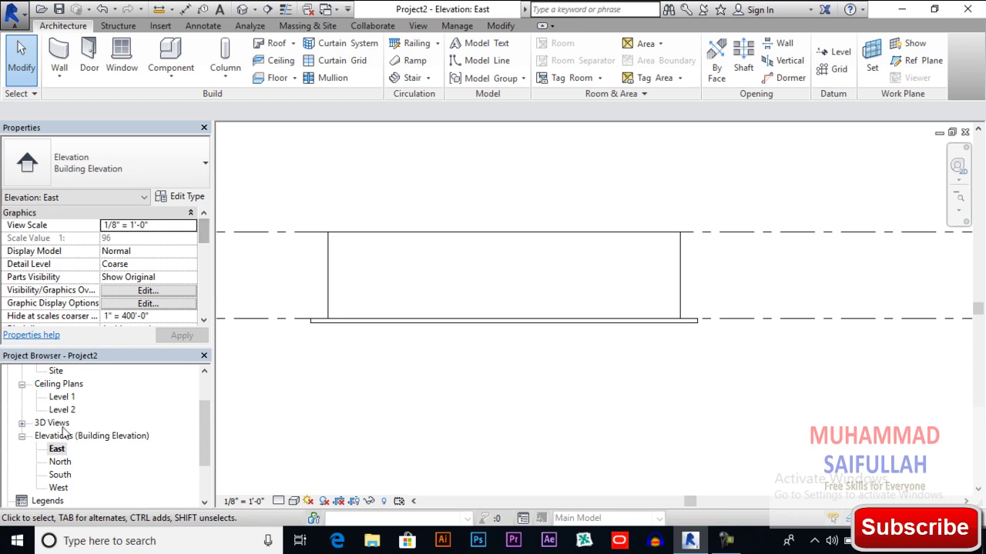
{"action": "left_click_drag", "start_coordinate": [208, 430], "coordinate": [204, 399]}
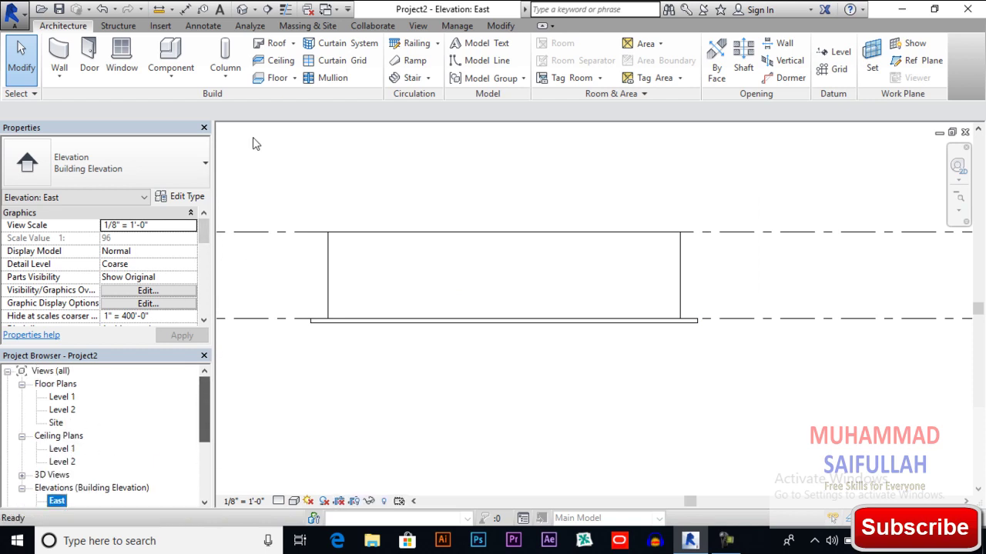
{"action": "left_click", "coordinate": [242, 10]}
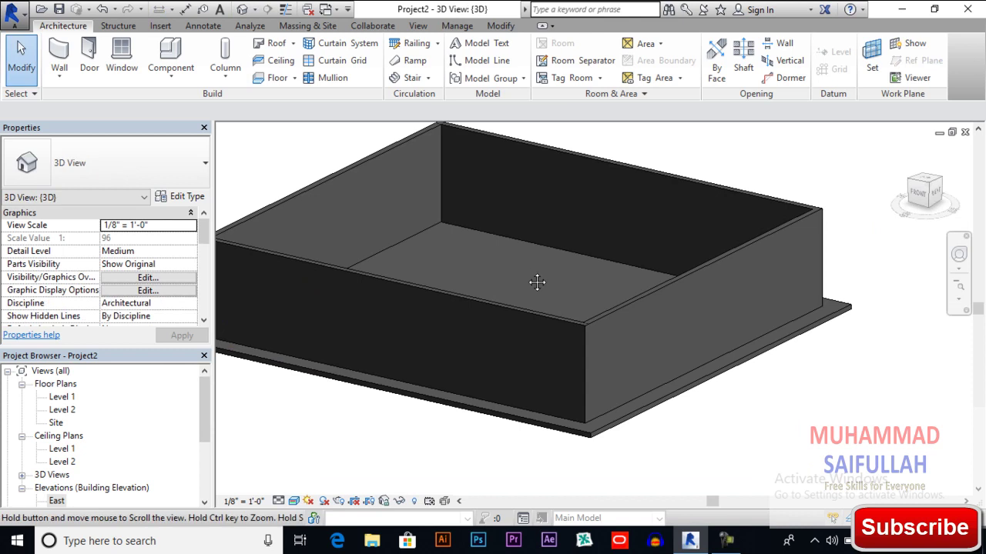
{"action": "middle_click_drag", "start_coordinate": [536, 282], "coordinate": [532, 279]}
{"action": "mouse_move", "coordinate": [779, 392]}
{"action": "middle_mouse_down"}
{"action": "mouse_move", "coordinate": [781, 383]}
{"action": "mouse_move", "coordinate": [796, 408]}
{"action": "middle_mouse_up"}
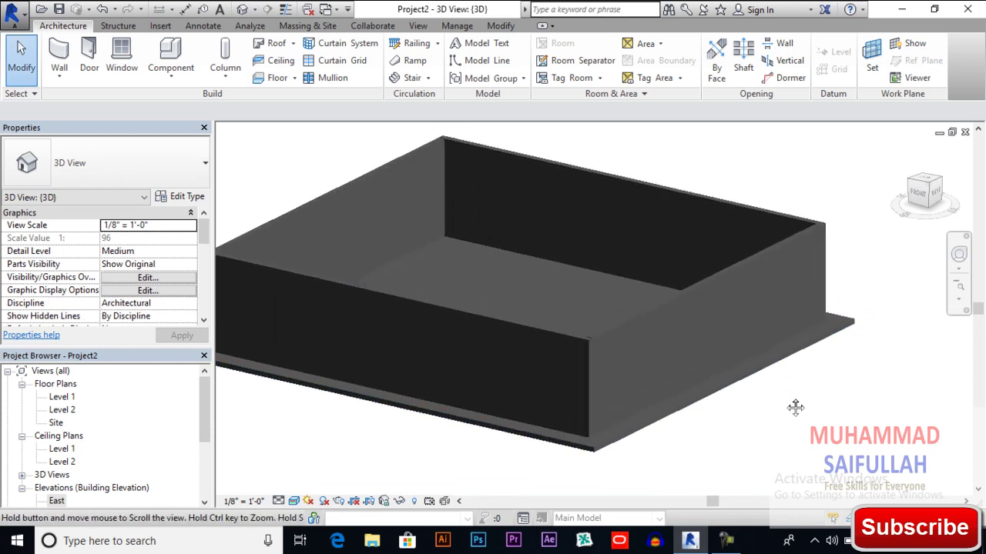
{"action": "scroll", "coordinate": [760, 369], "scroll_direction": "down", "scroll_amount": 1}
{"action": "scroll", "coordinate": [751, 410], "scroll_direction": "up", "scroll_amount": 1}
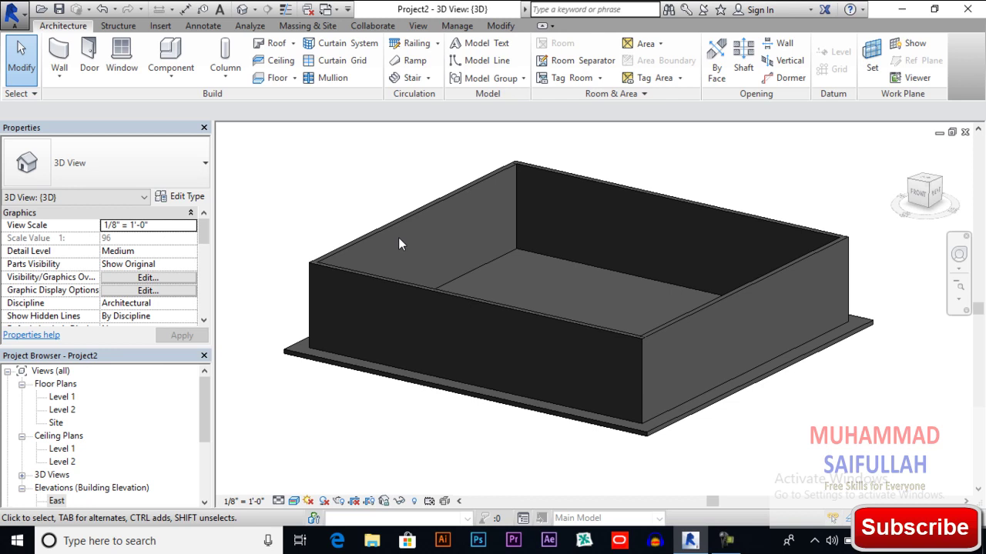
{"action": "scroll", "coordinate": [398, 238], "scroll_direction": "down", "scroll_amount": 3}
{"action": "scroll", "coordinate": [423, 284], "scroll_direction": "up", "scroll_amount": 5}
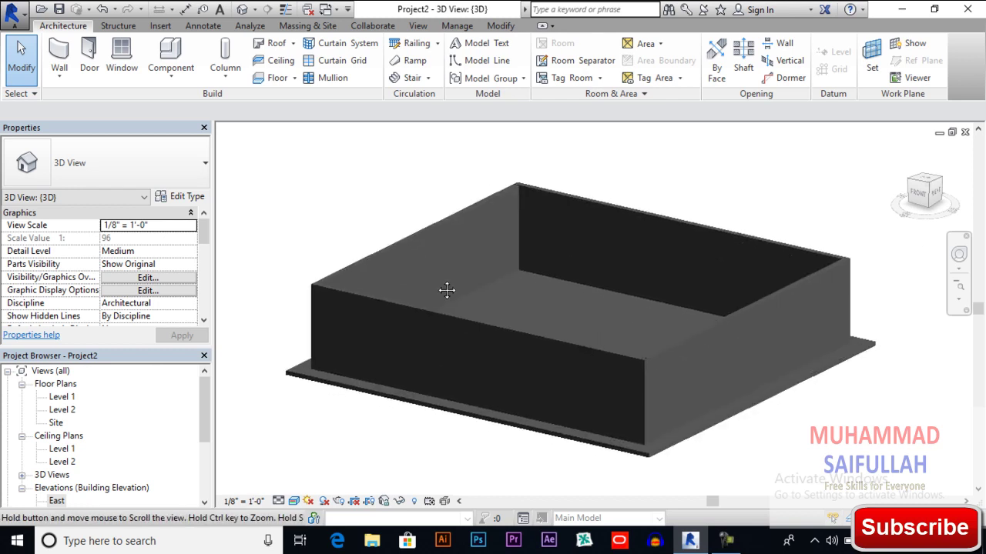
{"action": "scroll", "coordinate": [501, 296], "scroll_direction": "down", "scroll_amount": 2}
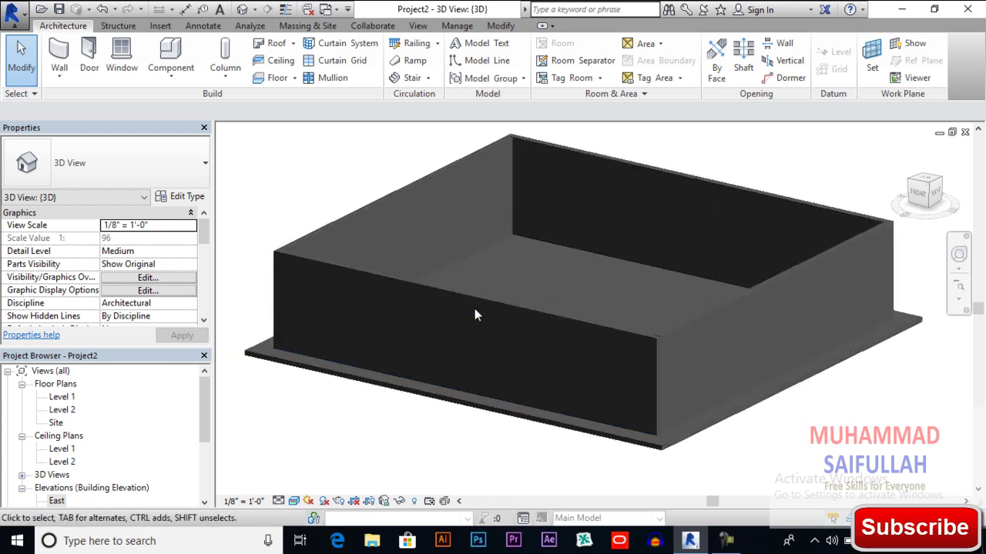